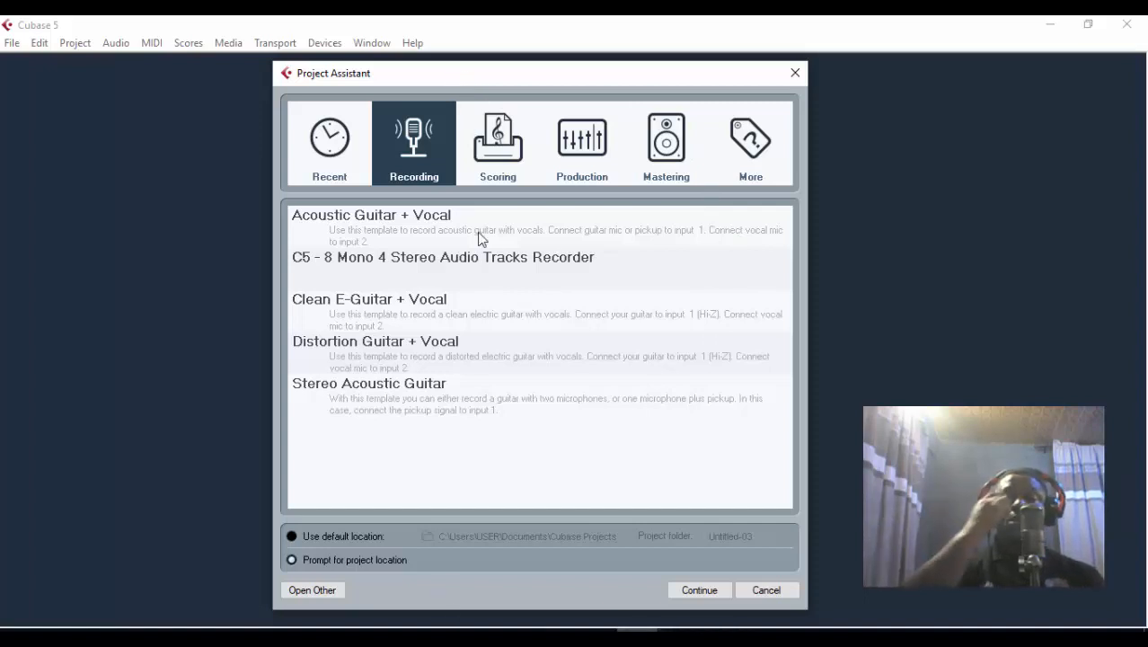
- Look through the recent projects and the Recording, Scoring, Production and Mastering categories of the Project Assistant
left_click(327, 151)
scroll(385, 258, "down", 1)
scroll(384, 258, "down", 2)
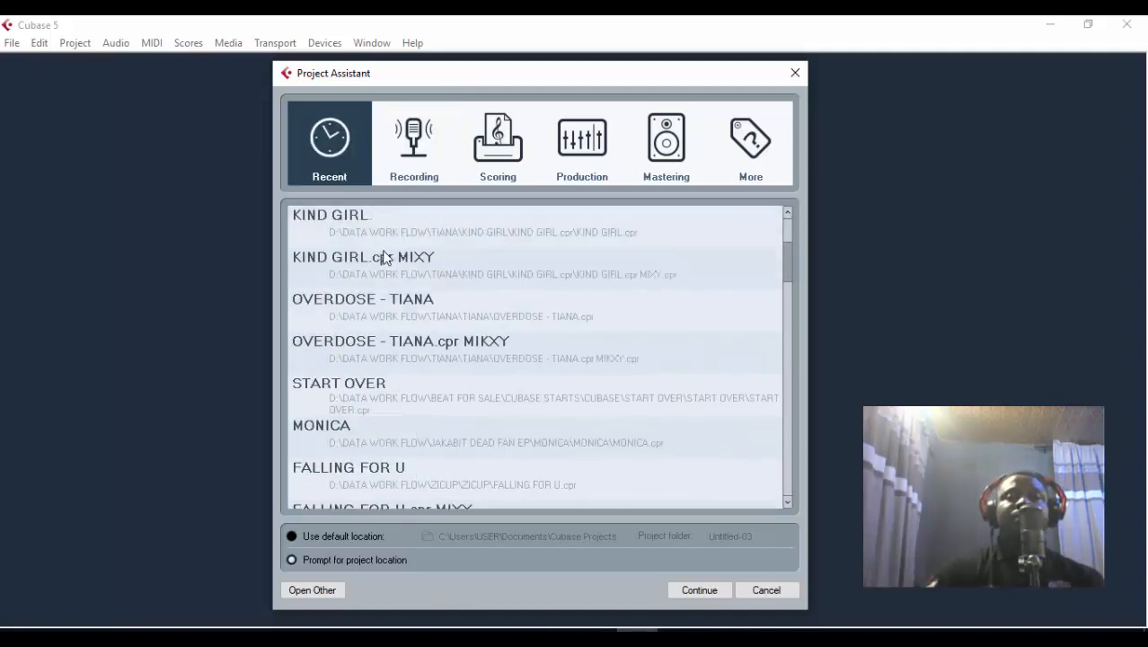
scroll(385, 258, "up", 2)
scroll(391, 262, "up", 2)
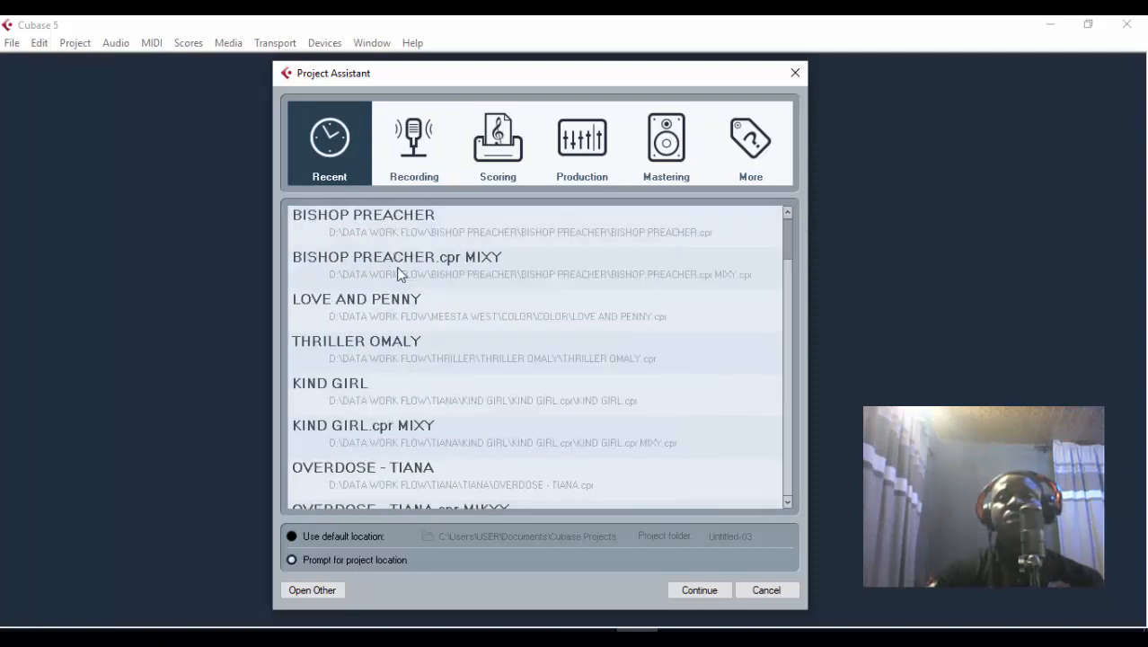
scroll(396, 267, "down", 2)
scroll(397, 266, "up", 2)
left_click(420, 167)
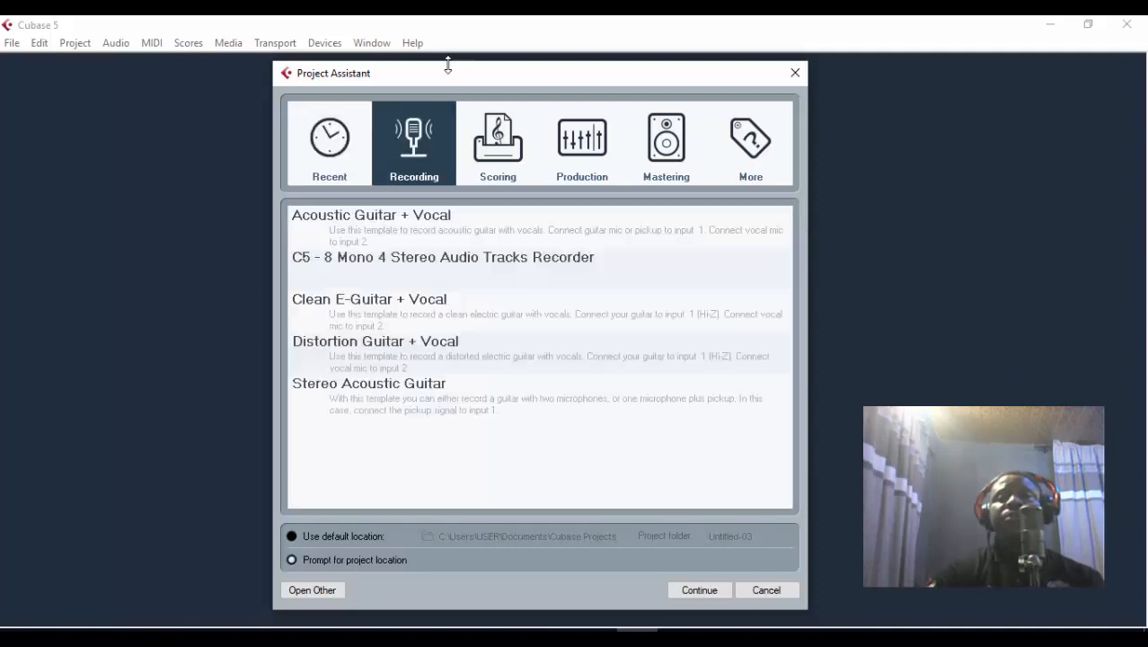
left_click(528, 145)
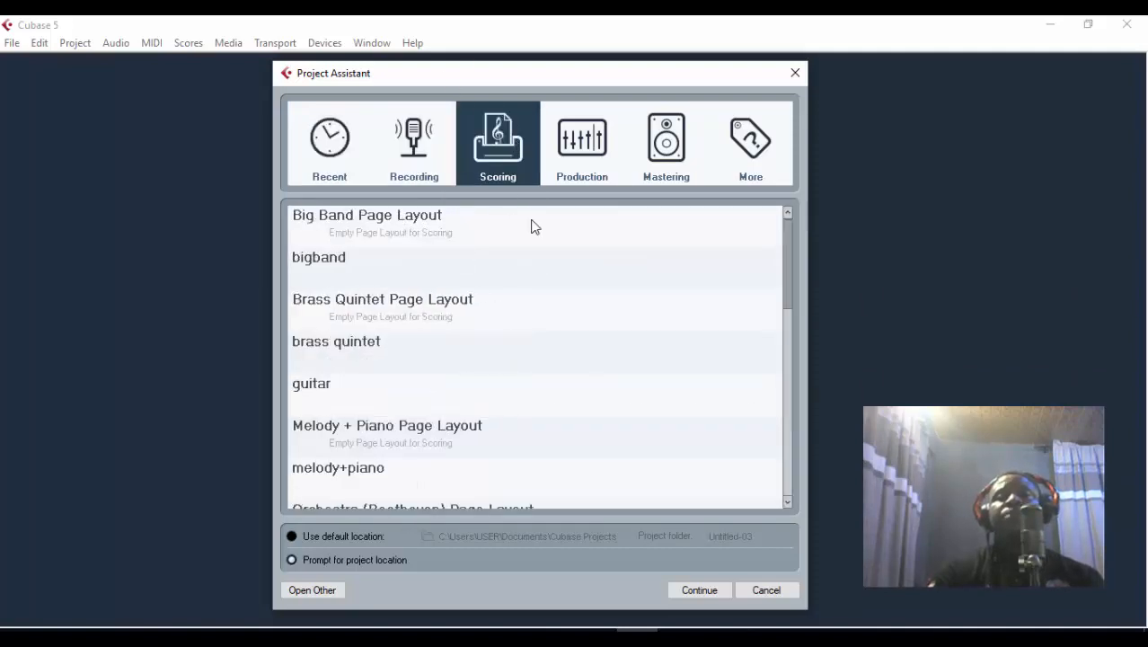
left_click(601, 159)
left_click(678, 139)
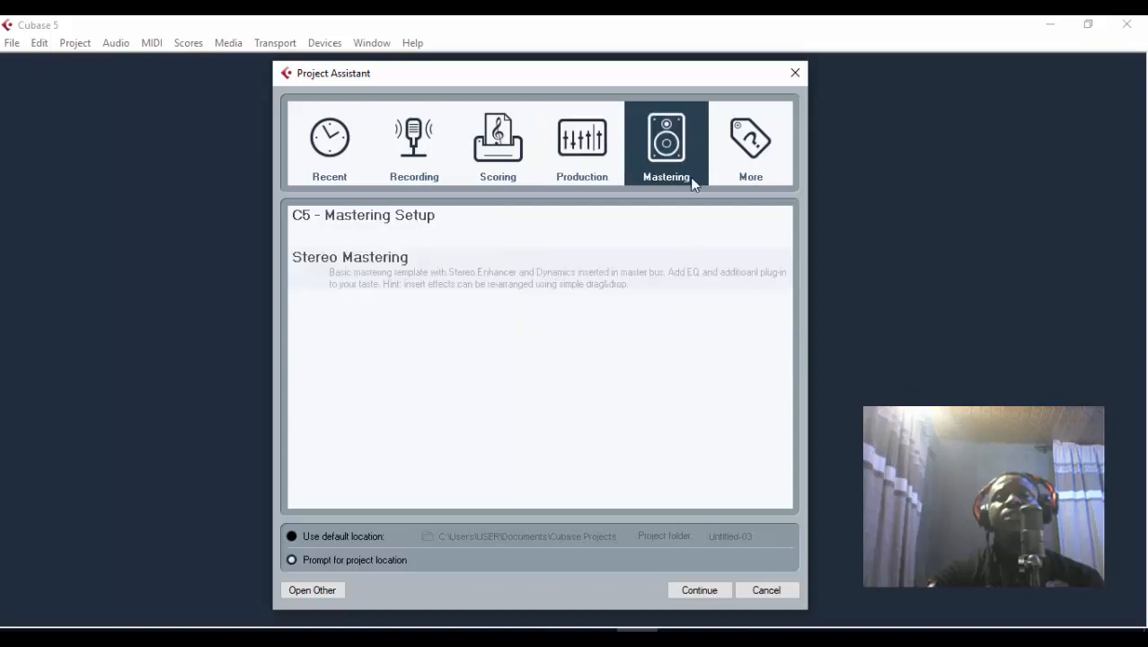
left_click(423, 153)
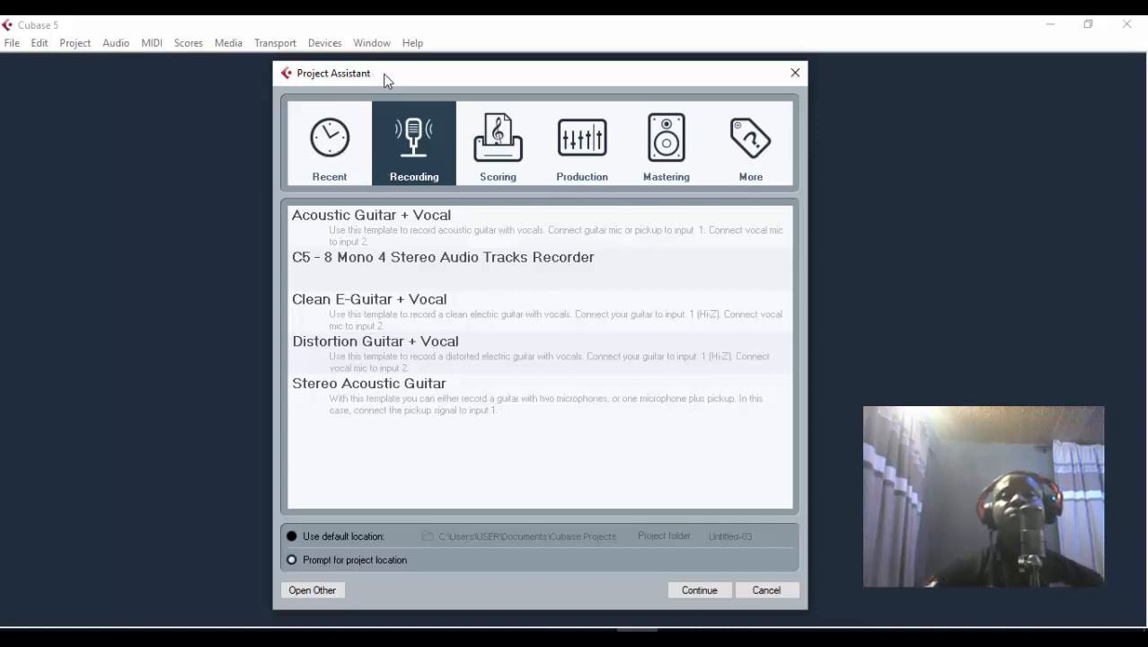
left_click_drag(385, 75, 374, 70)
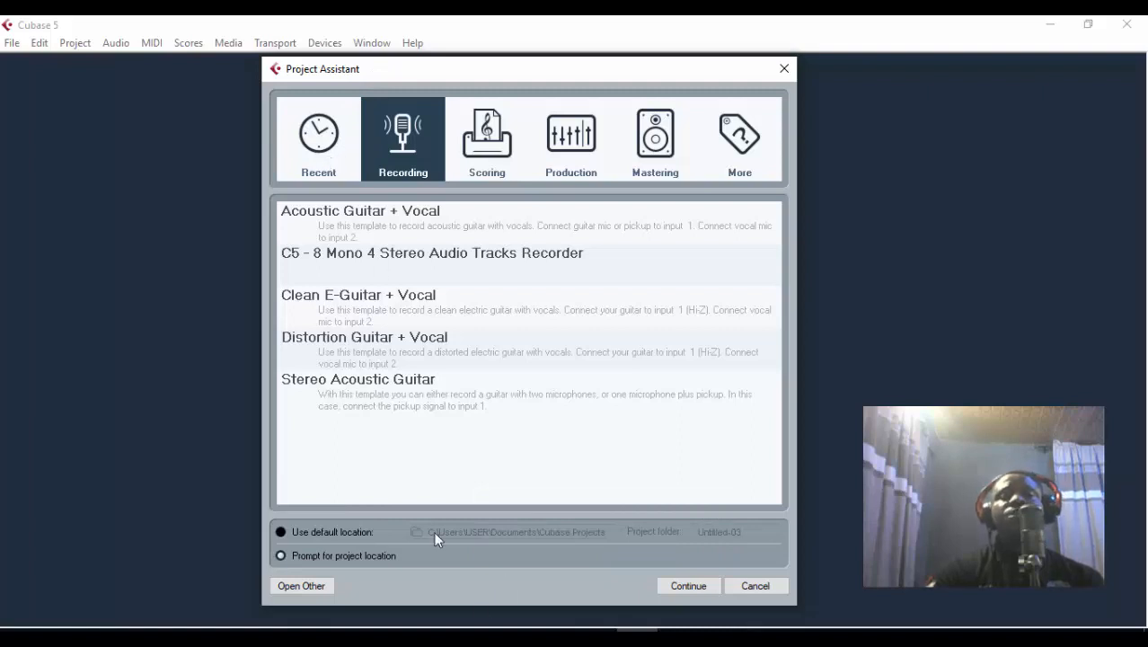
- Compare the default location option, switch back to prompting for the project location, and continue to the folder selection
left_click(285, 531)
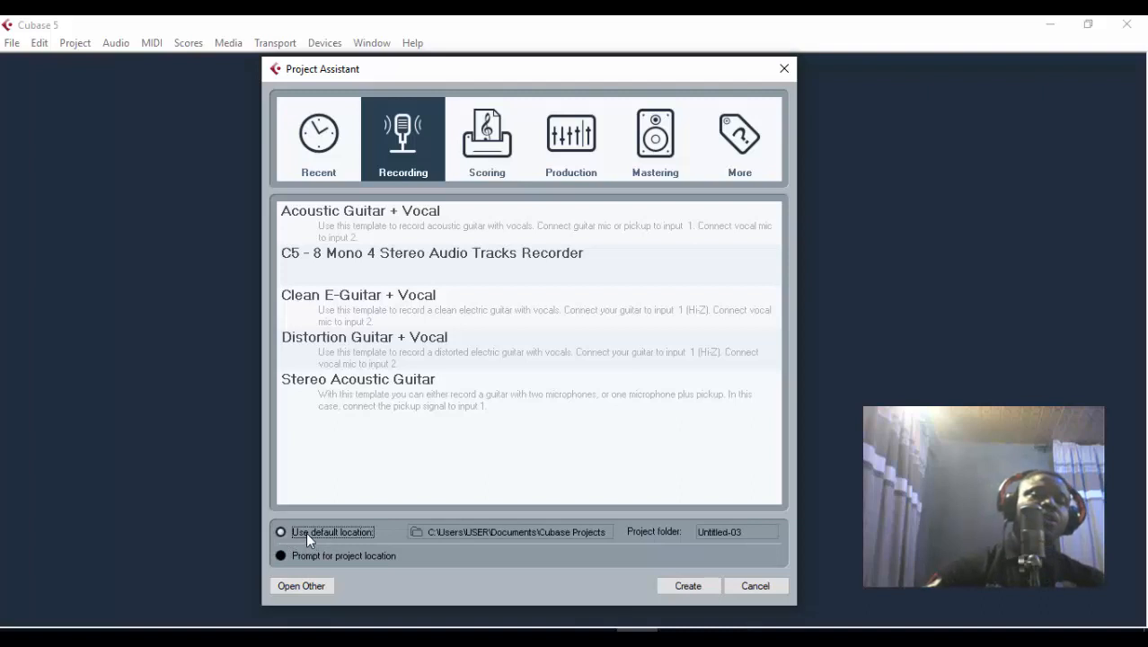
left_click(321, 555)
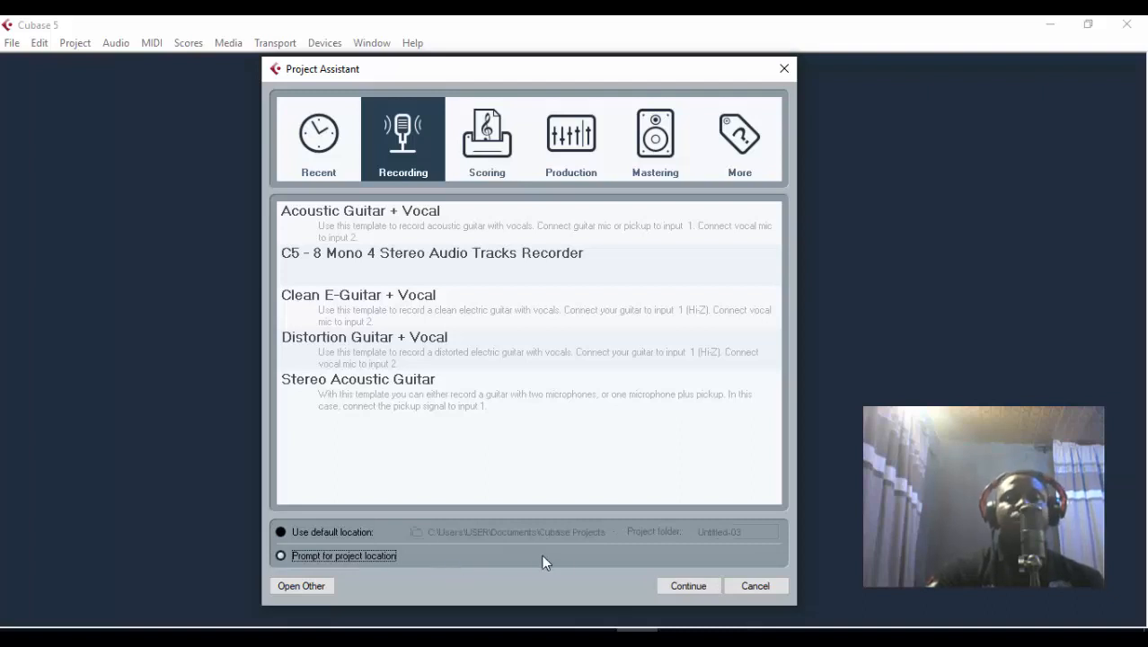
left_click(685, 581)
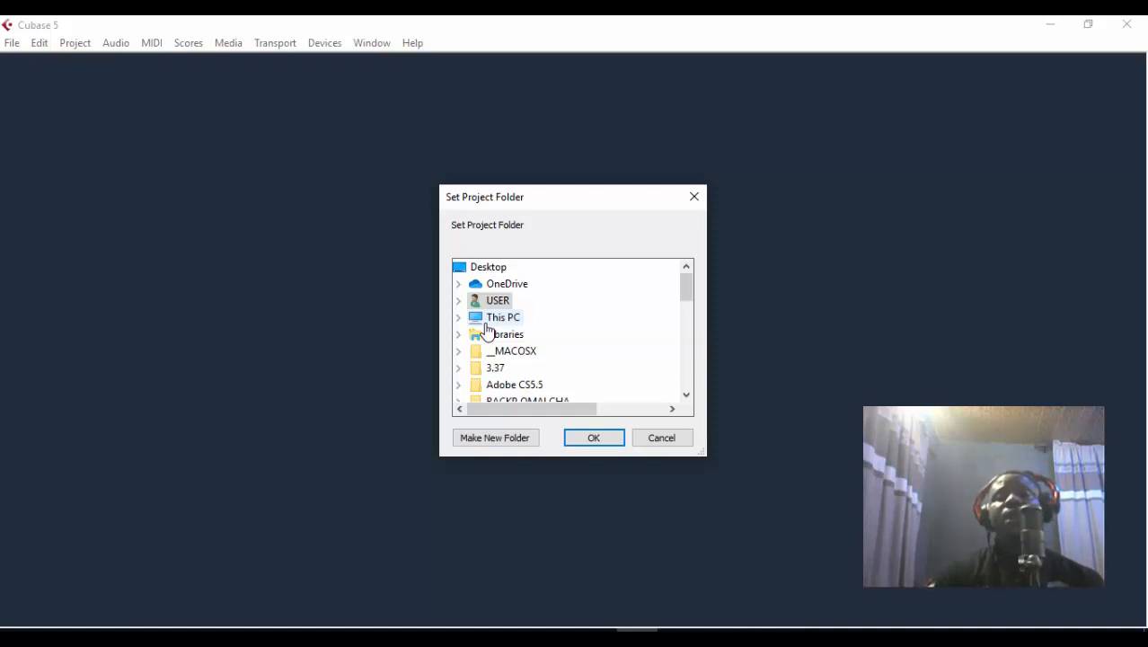
- Browse to the CUBASE STARTS folder under DATA WORK FLOW > BEAT FOR SALE on the RECOVERY DISK (D:) drive
double_click(485, 323)
scroll(532, 368, "down", 1)
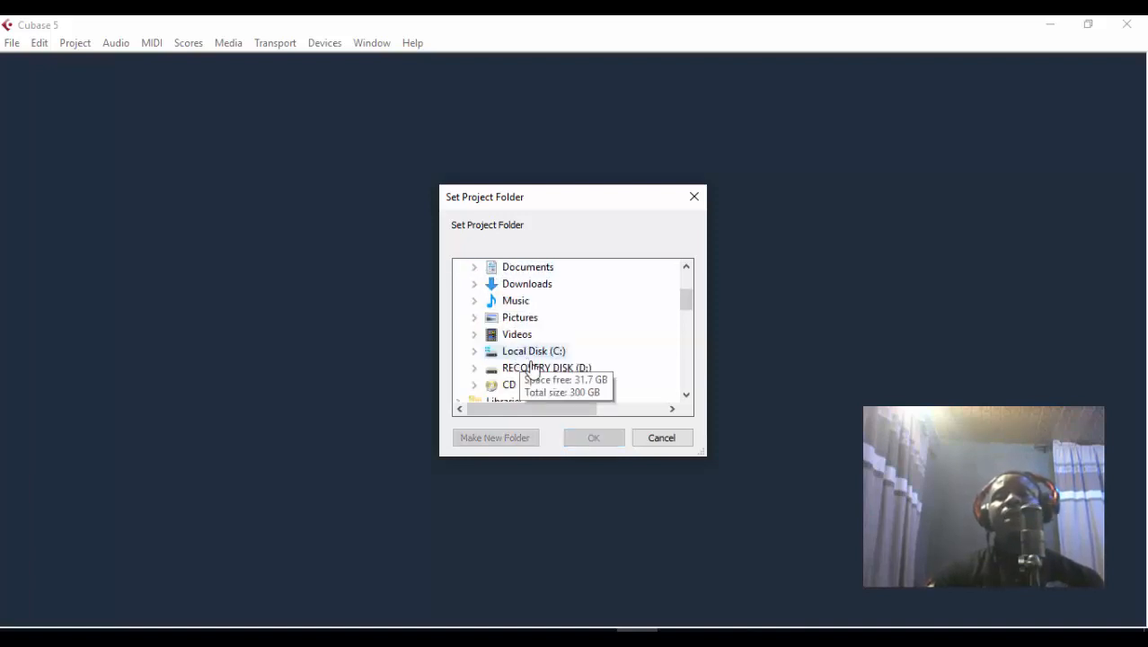
double_click(568, 370)
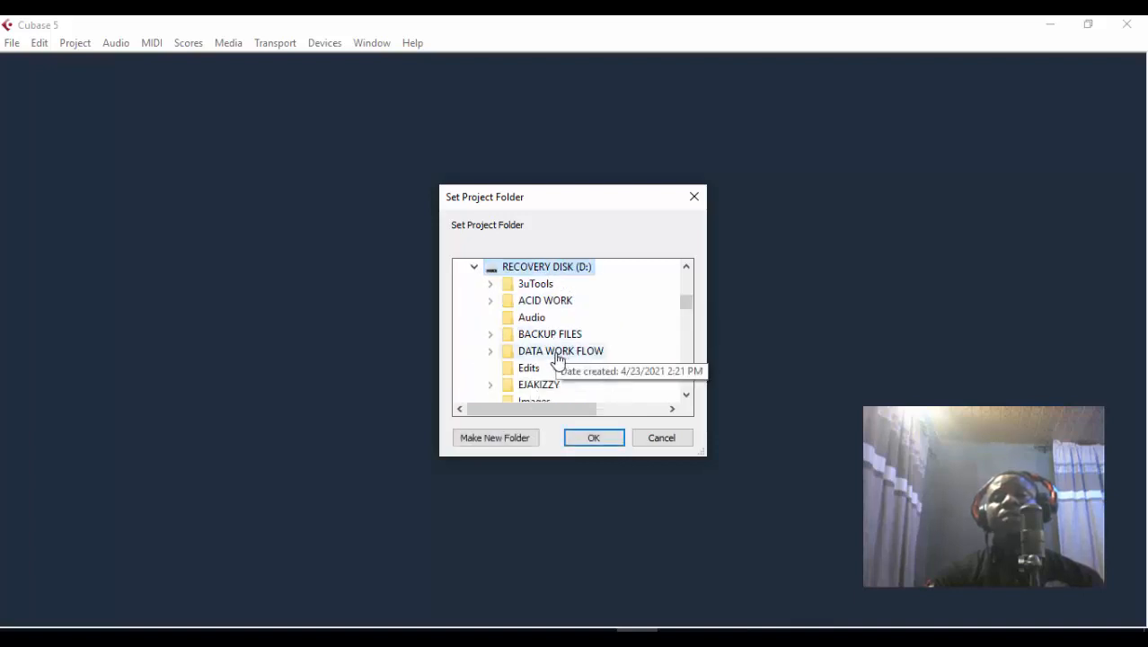
double_click(558, 357)
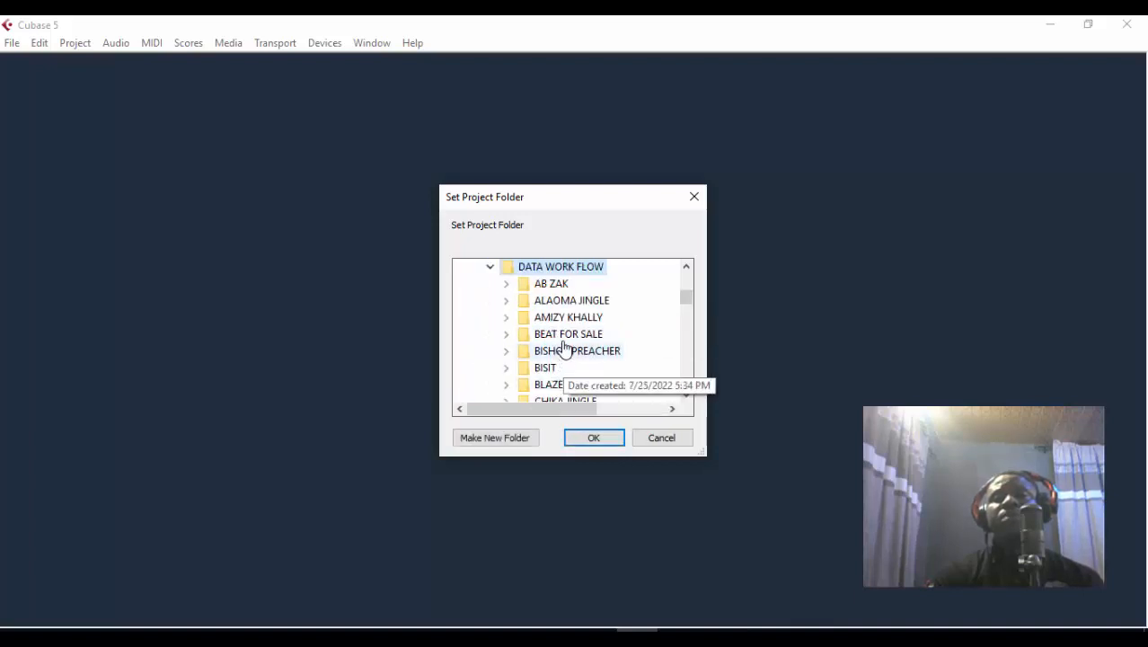
double_click(566, 335)
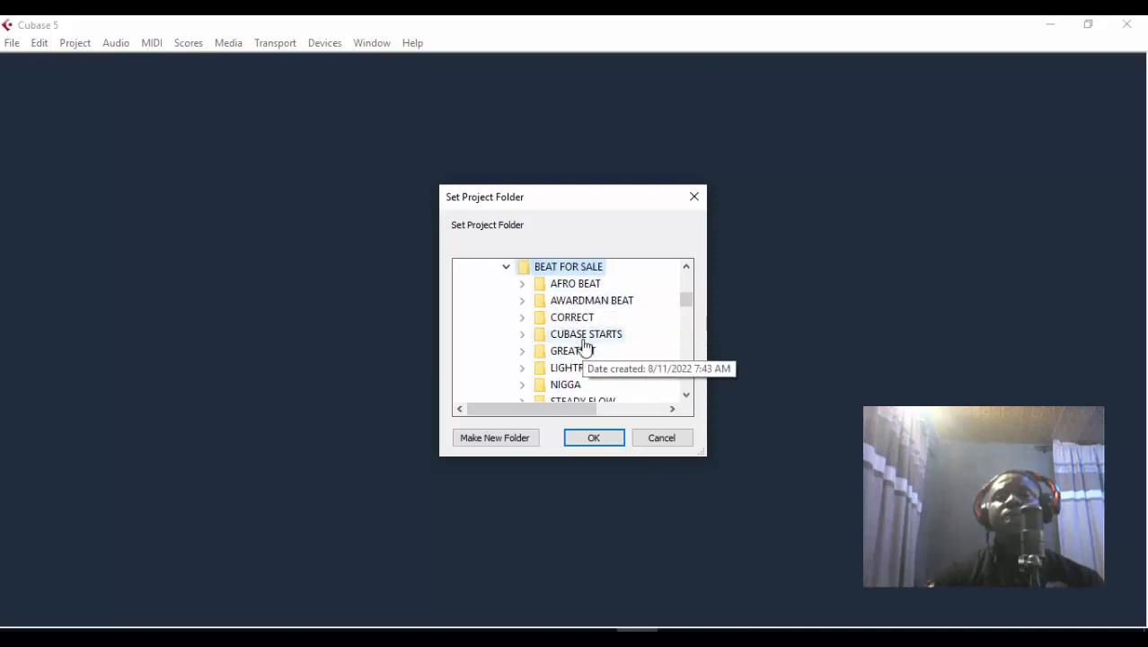
double_click(585, 334)
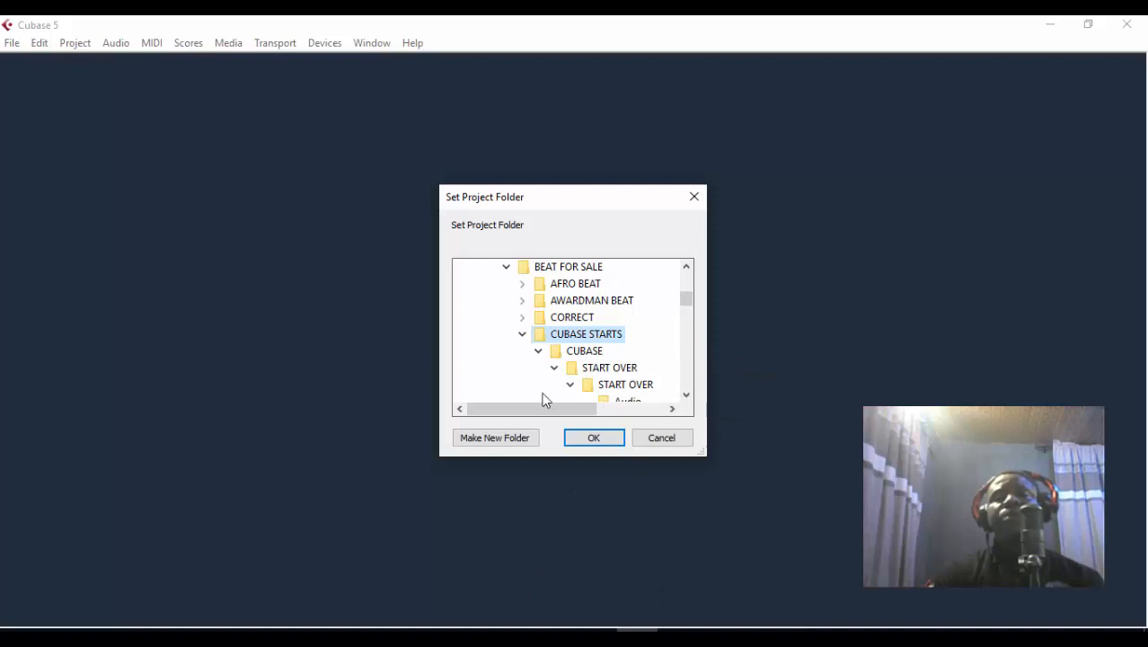
- Create a folder named START OVER TUTORIAL inside CUBASE STARTS
left_click(496, 438)
type("ST")
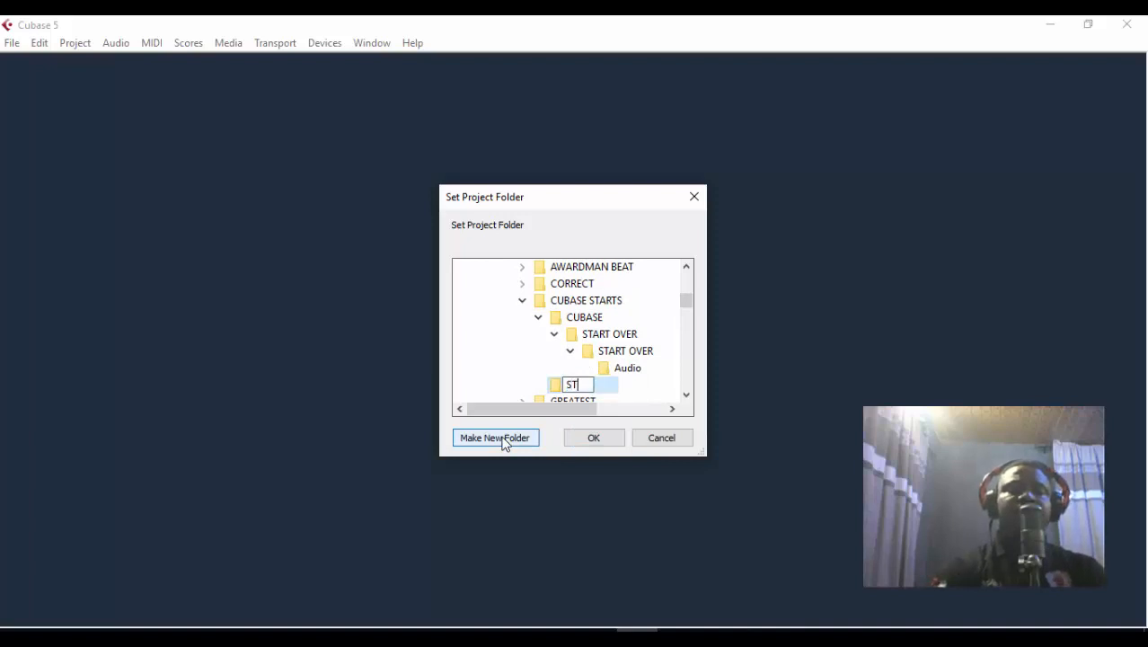
type("ART OVER TUTORIAL")
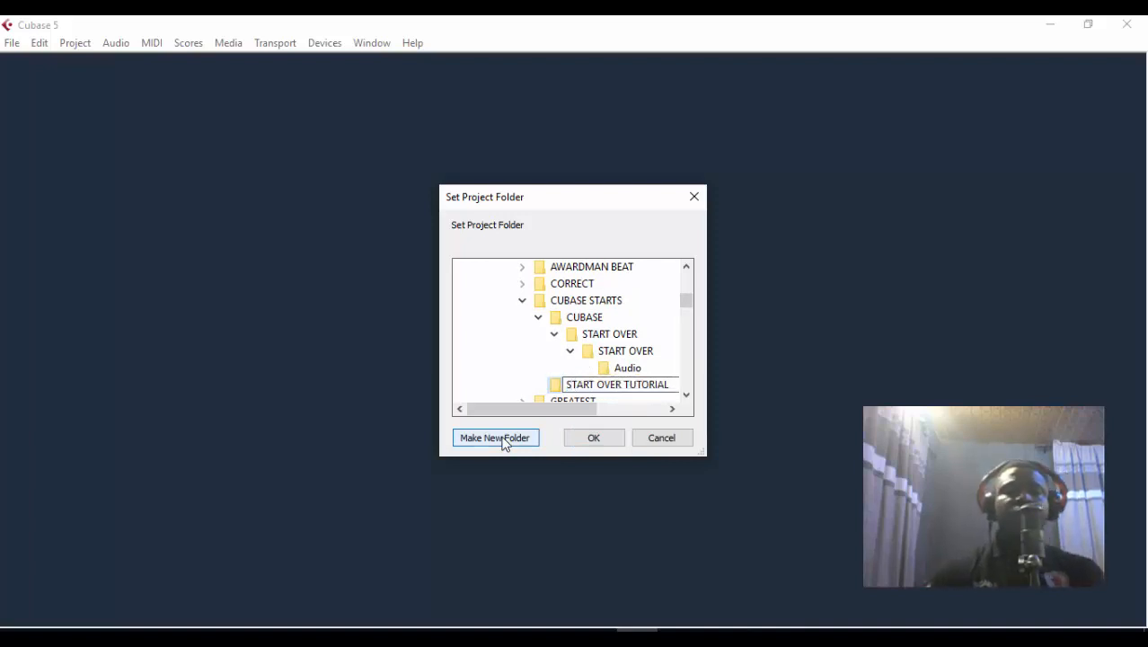
key("Return")
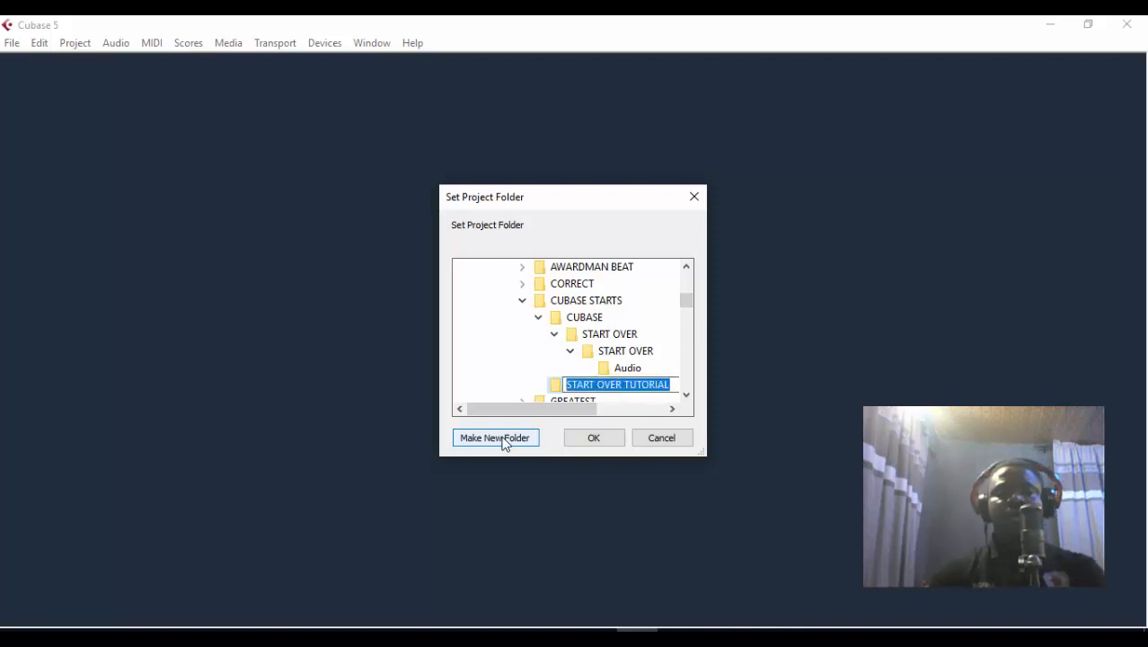
left_click(562, 393)
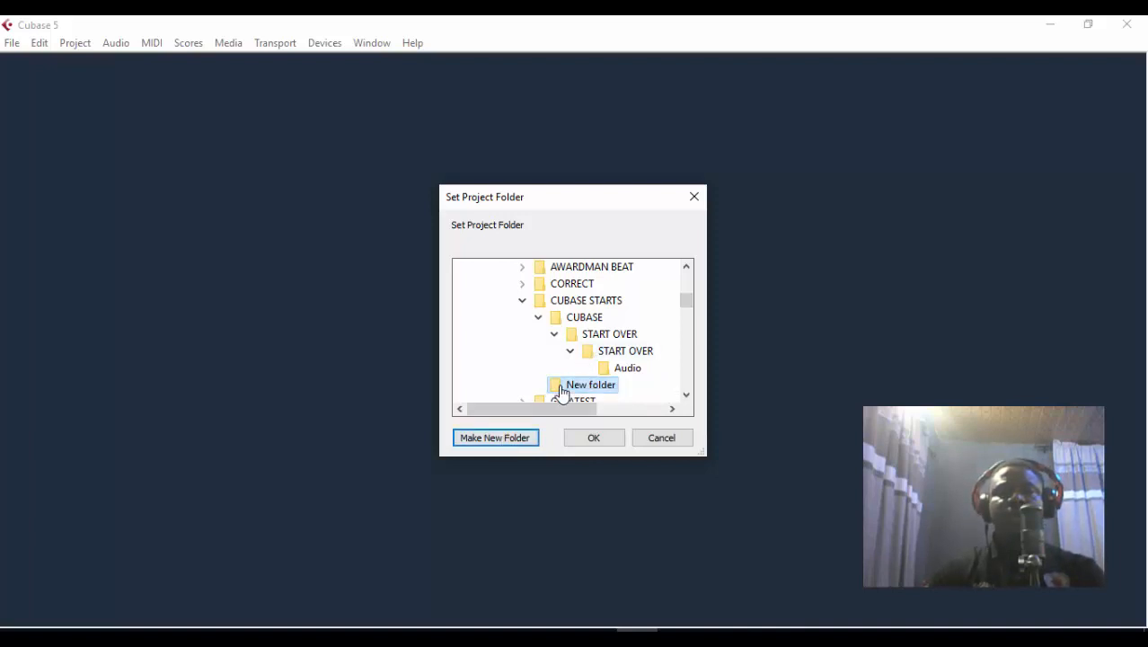
- Create the project in a new START OVER TUTORIAL subfolder of the folder with the same name, and maximize the project window
left_click(496, 438)
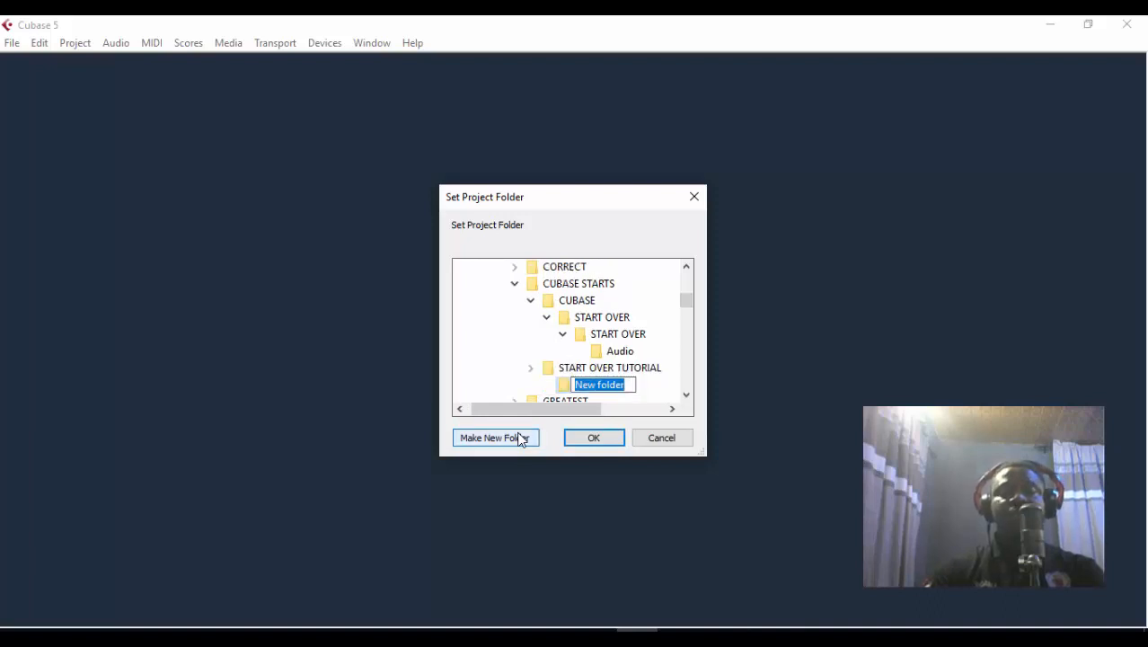
type("START OVER TUTORIAL")
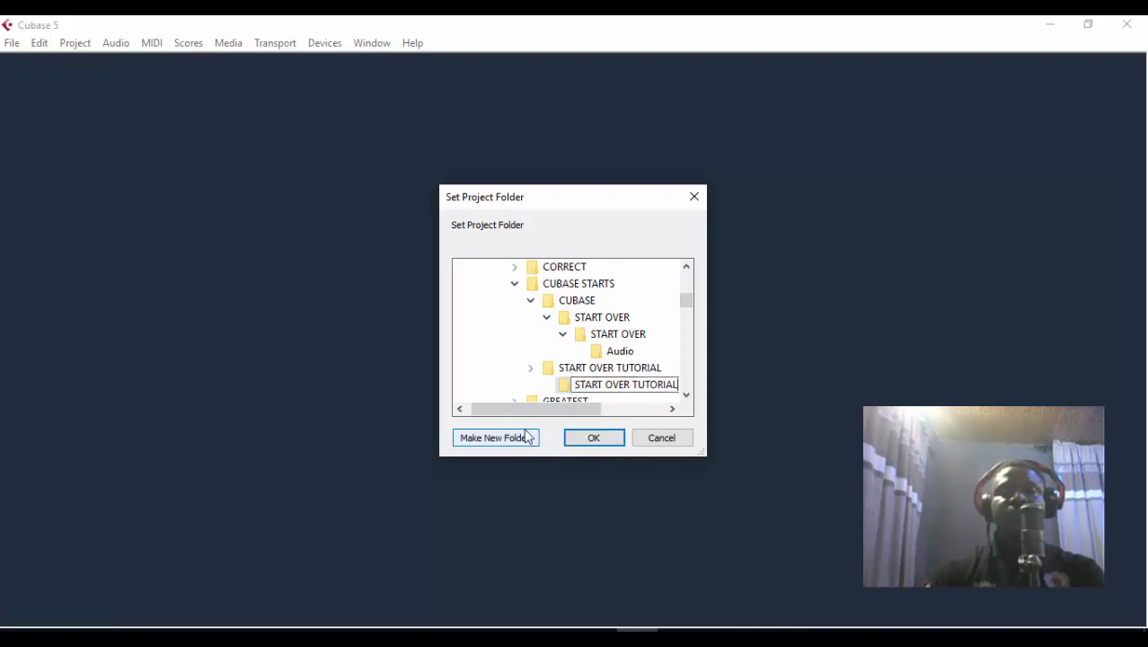
left_click(569, 399)
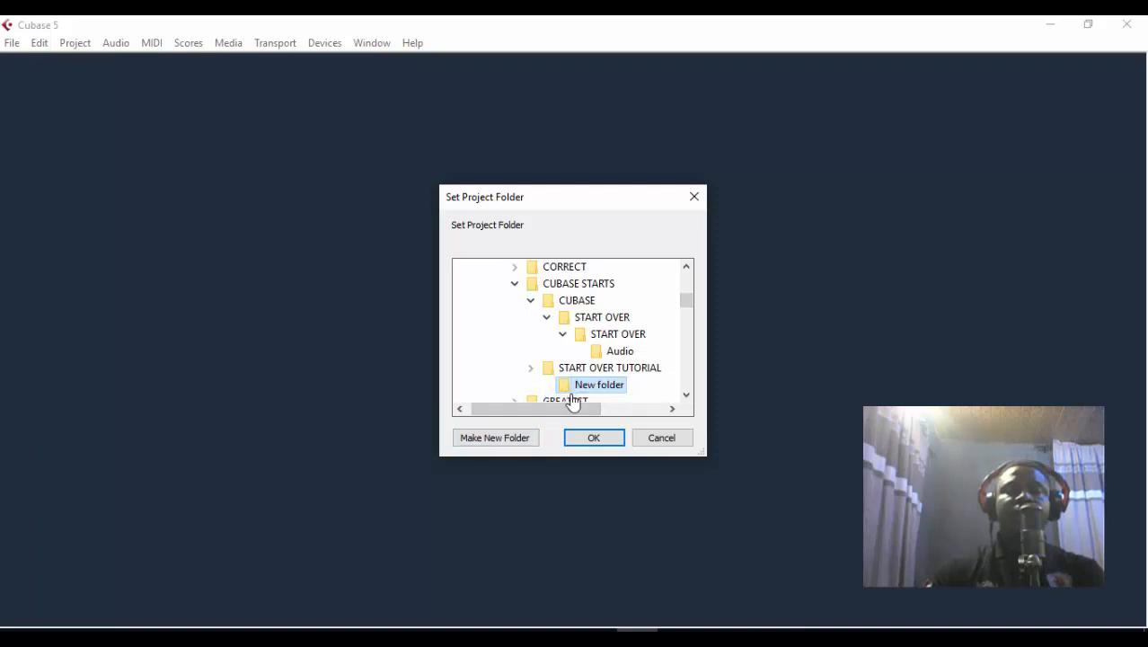
left_click(596, 438)
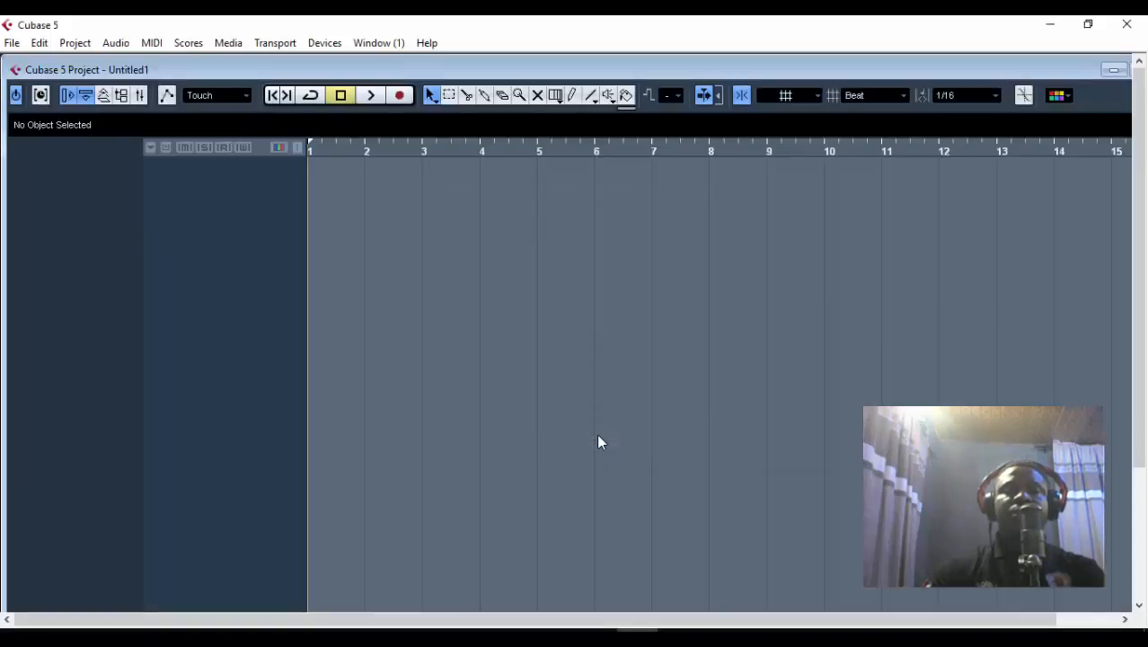
double_click(386, 69)
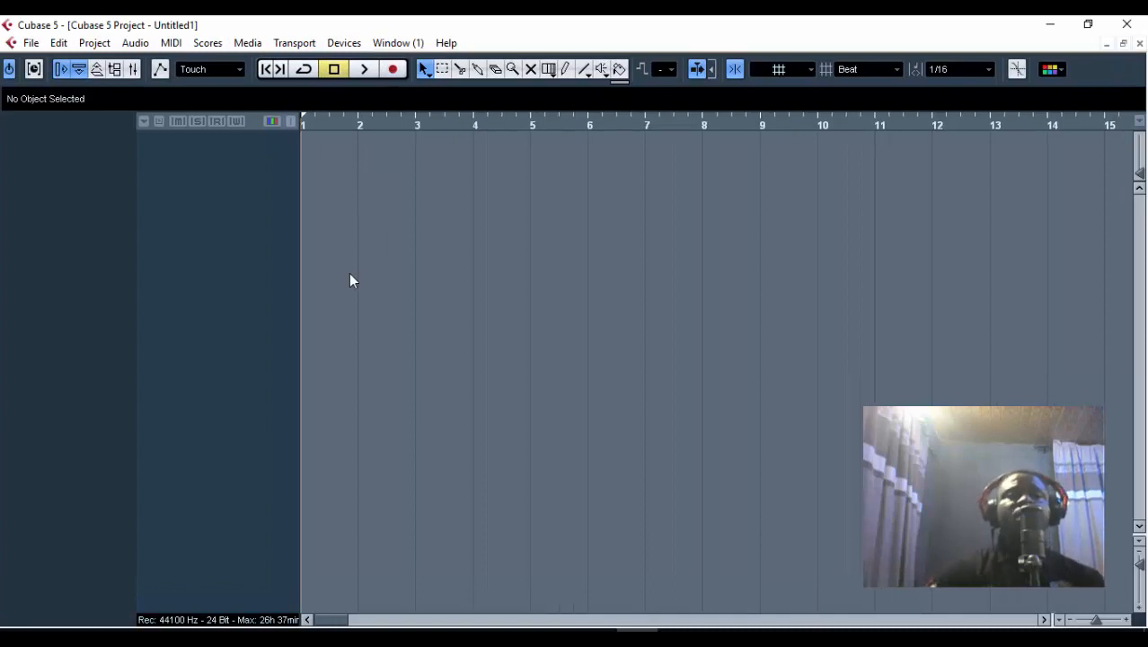
- Mark a trial range from 1.3.1 to 6.2.1 with the Range Selection tool and return to the Object Selection tool
key("2")
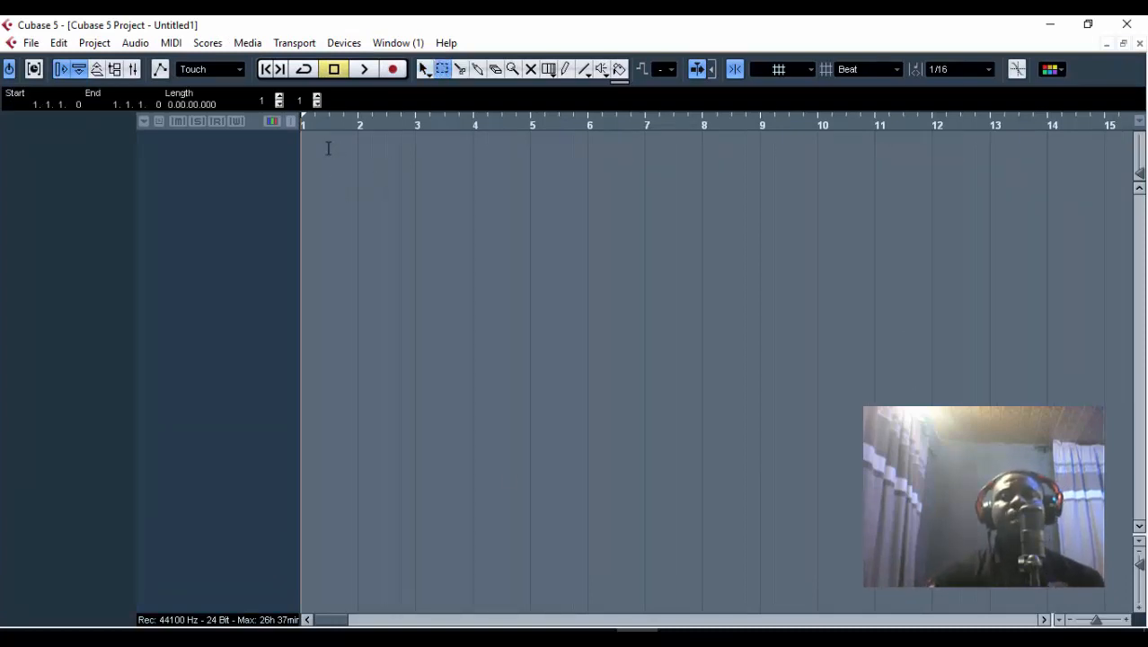
left_click_drag(325, 146, 600, 336)
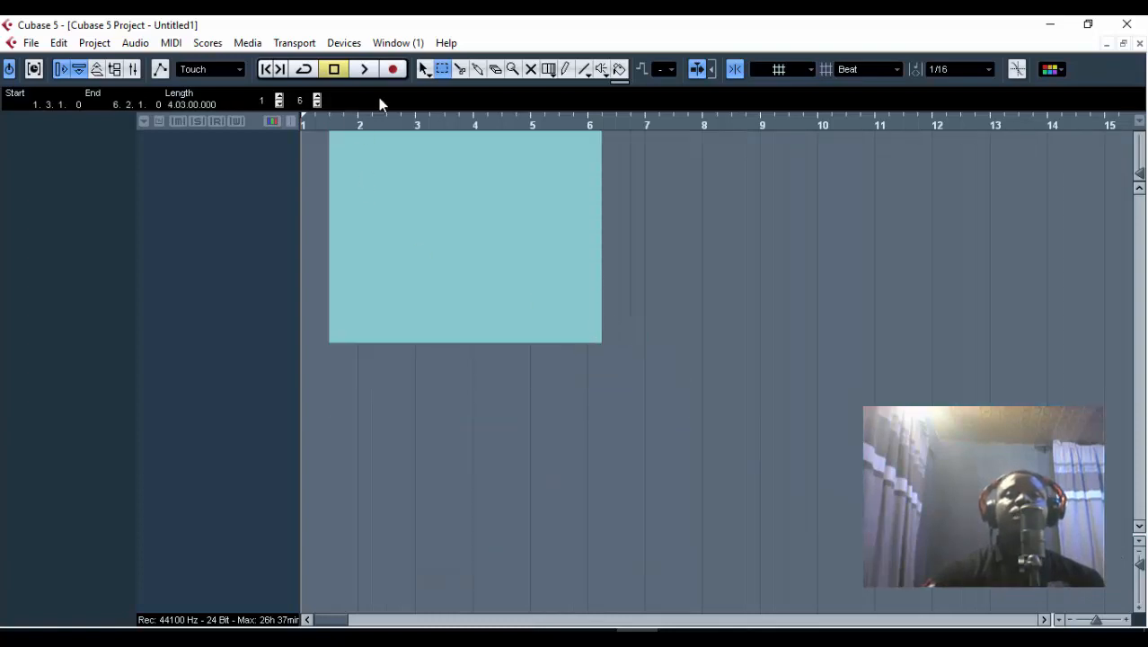
key("1")
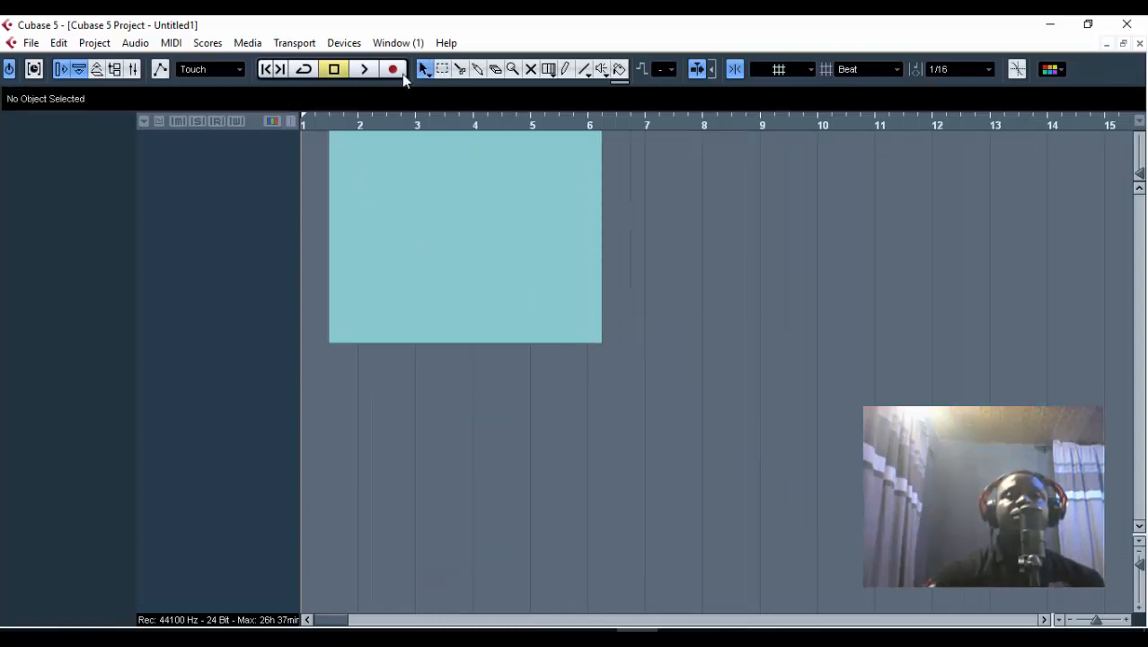
- Place the project cursor at bar 2 on the timeline ruler and clear the marked range
left_click(361, 115)
left_click(357, 127)
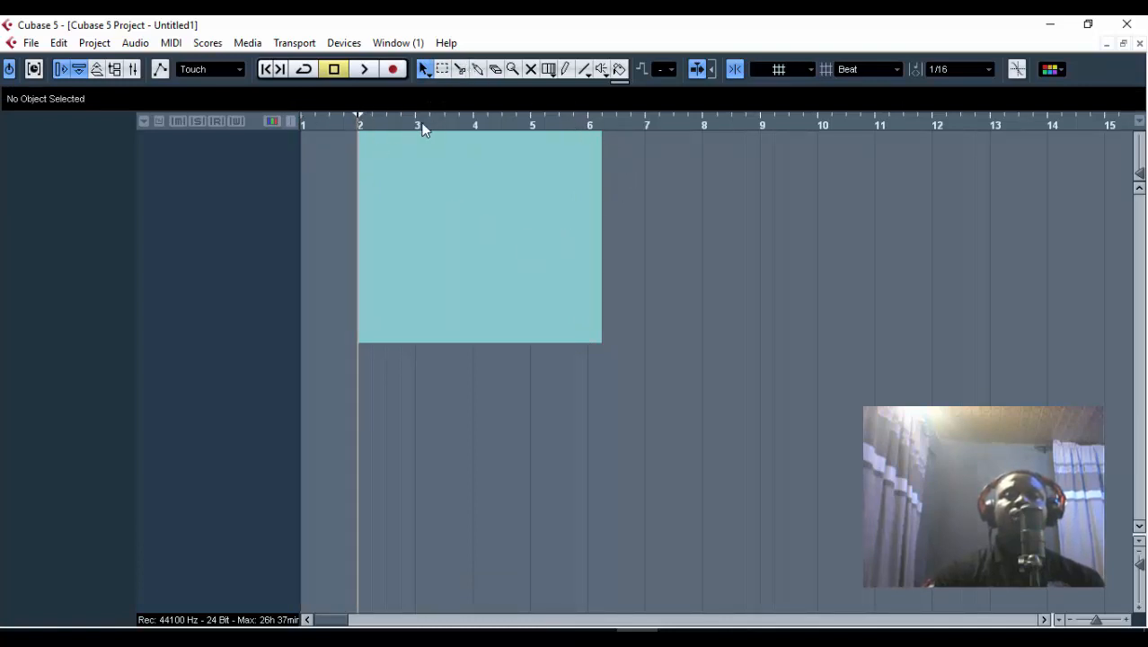
left_click(418, 121)
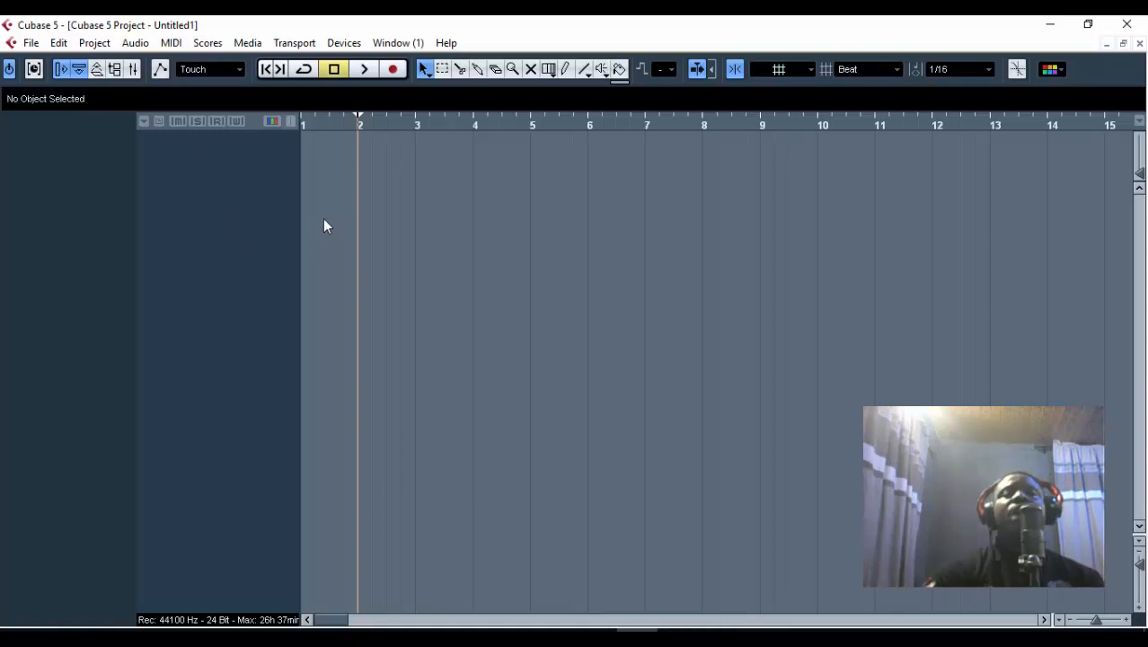
- Save the project as a Cubase project file named START OVER TUTORIAL in its project folder
left_click(29, 43)
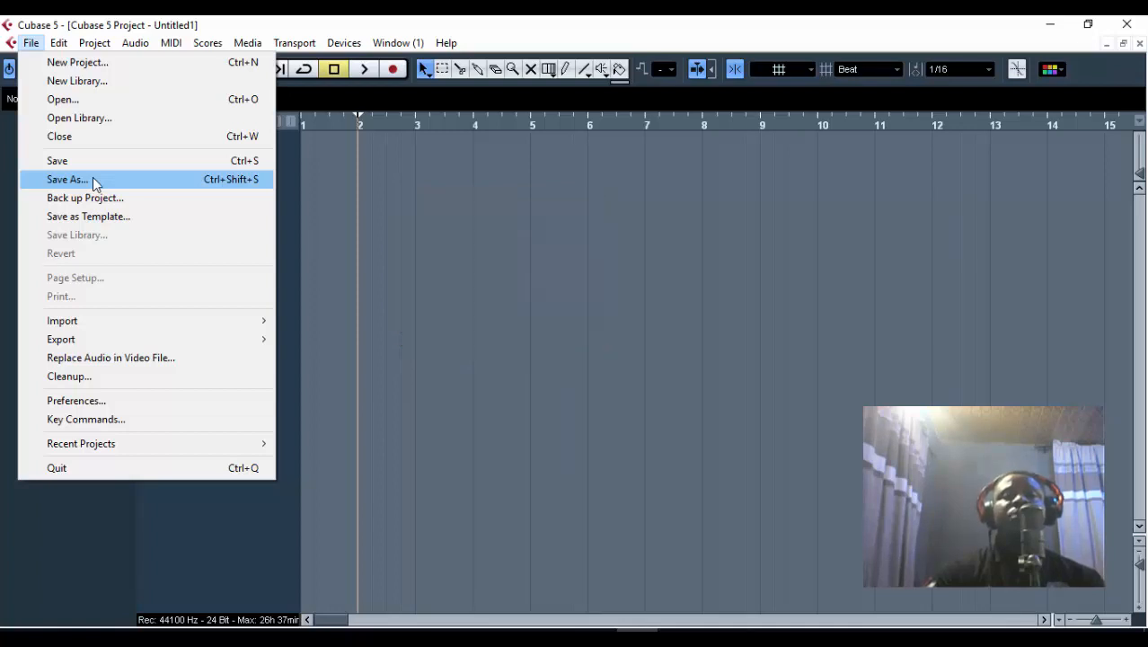
left_click(93, 179)
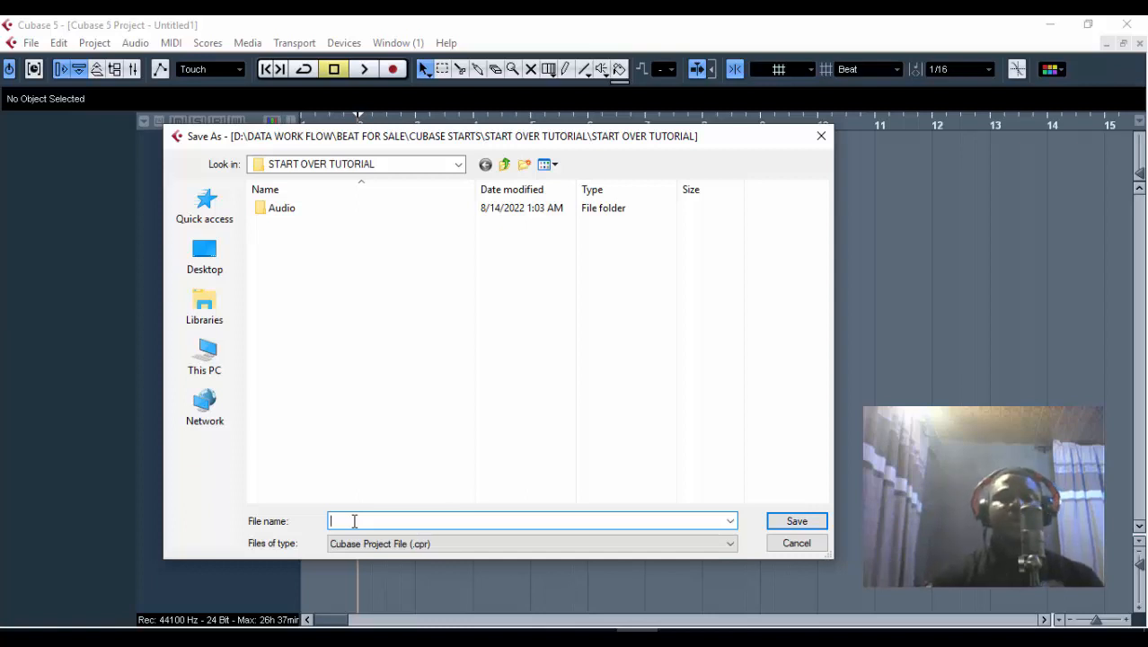
type("START OVER TUTORIAL")
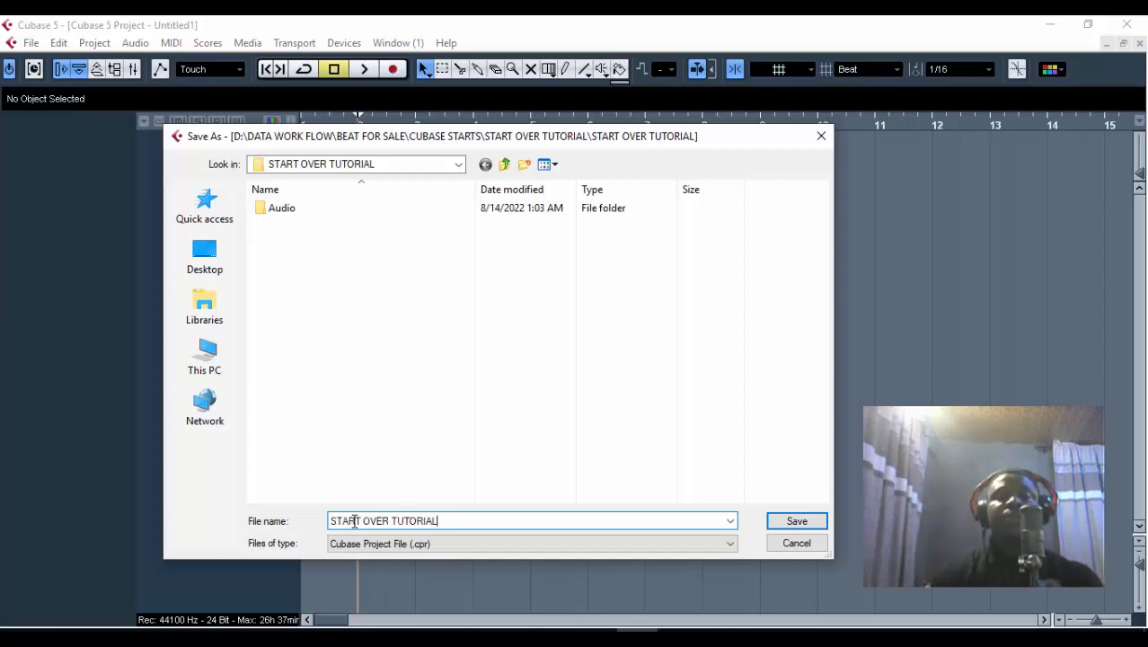
left_click(786, 521)
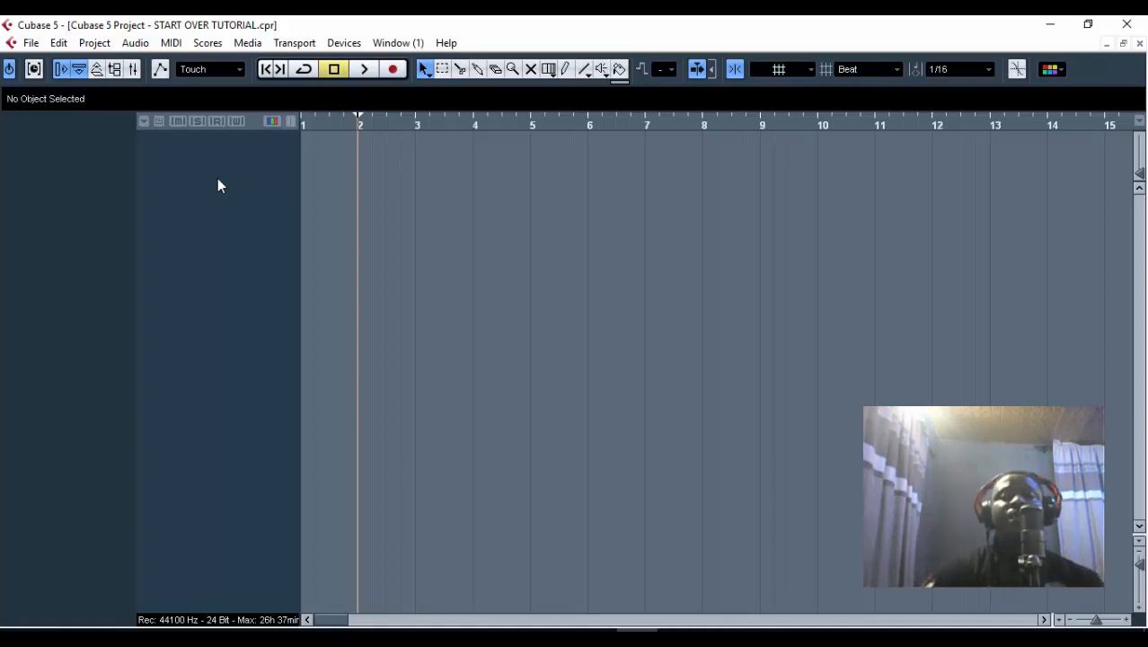
- Add one audio track with a mono configuration to the empty project
right_click(215, 179)
right_click(176, 159)
left_click(164, 142)
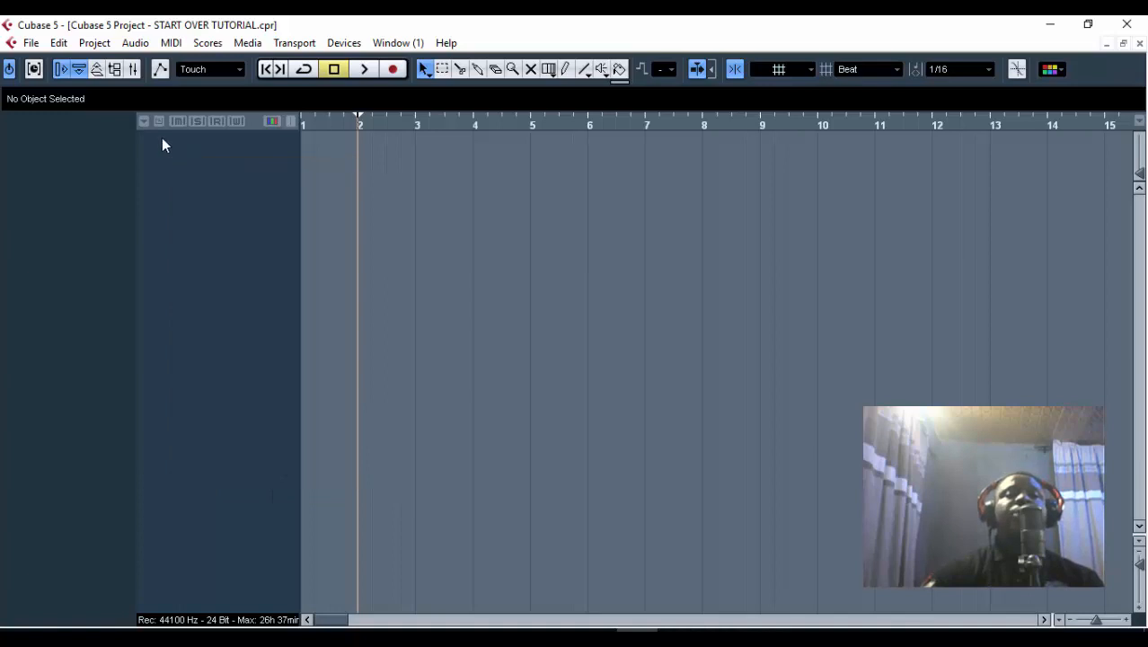
right_click(189, 169)
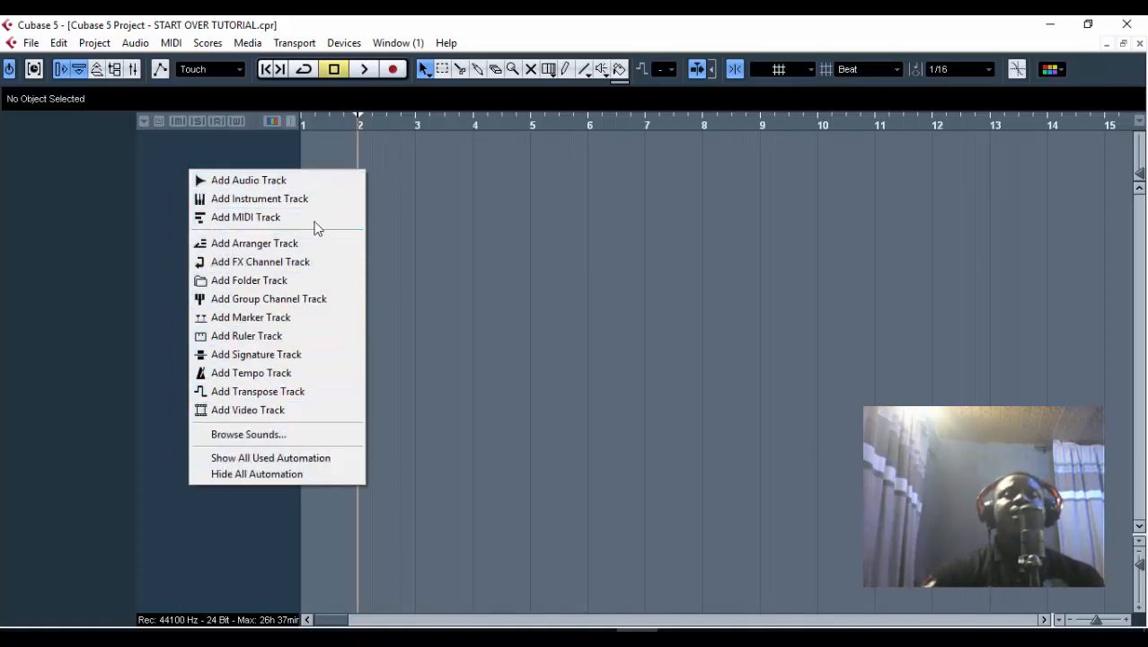
left_click(251, 183)
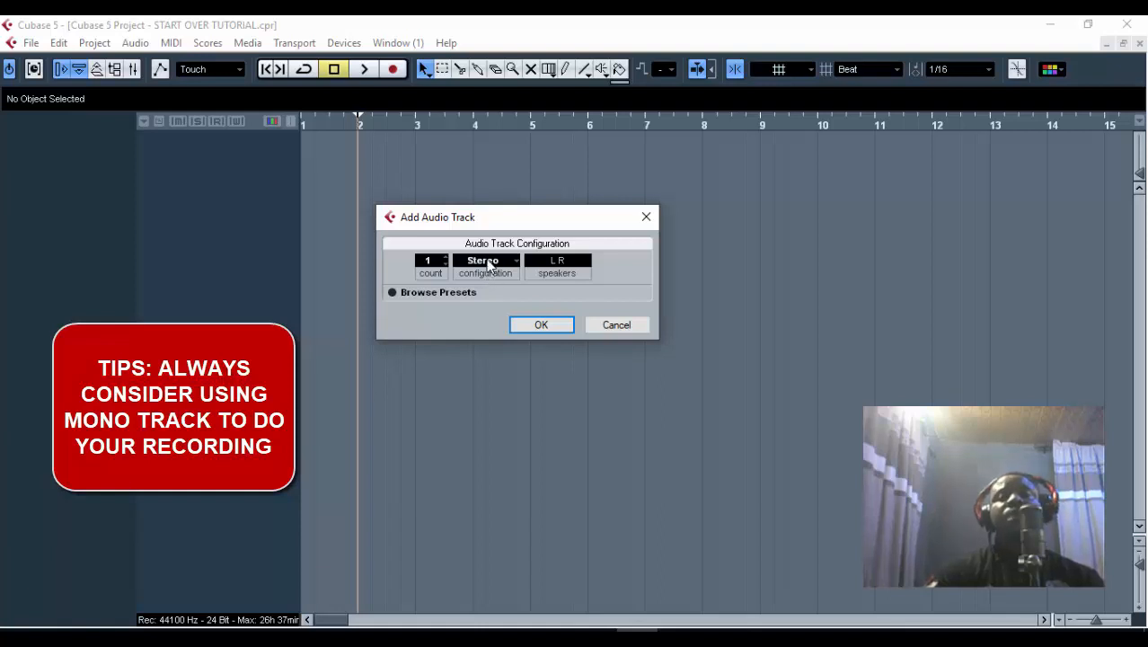
left_click(489, 264)
left_click(497, 279)
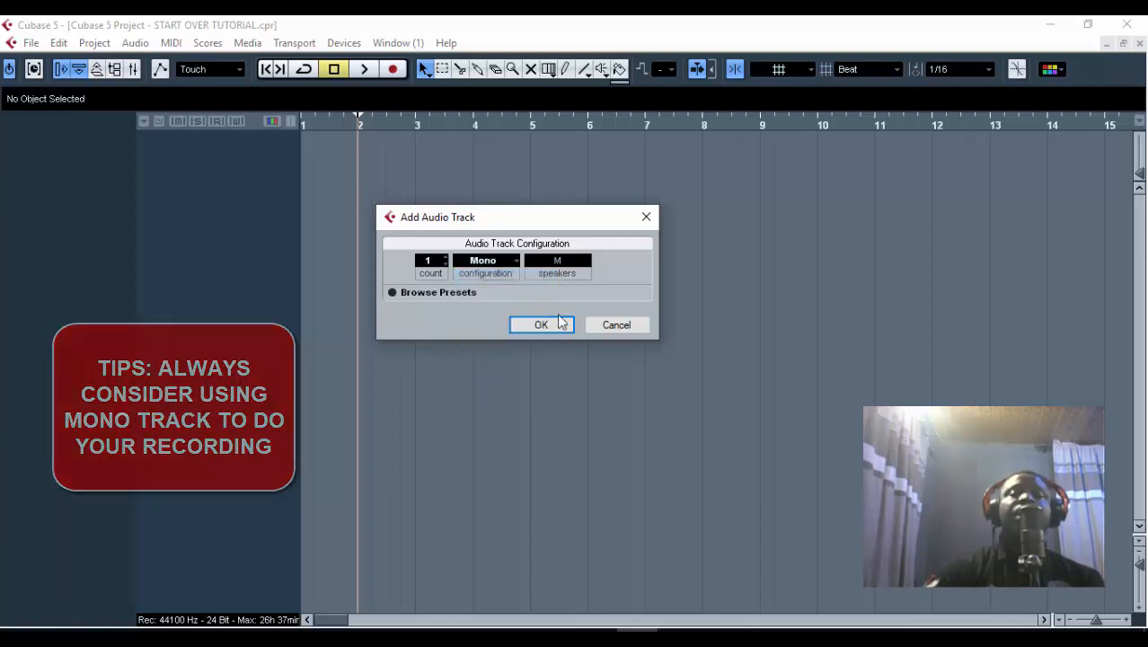
left_click(541, 325)
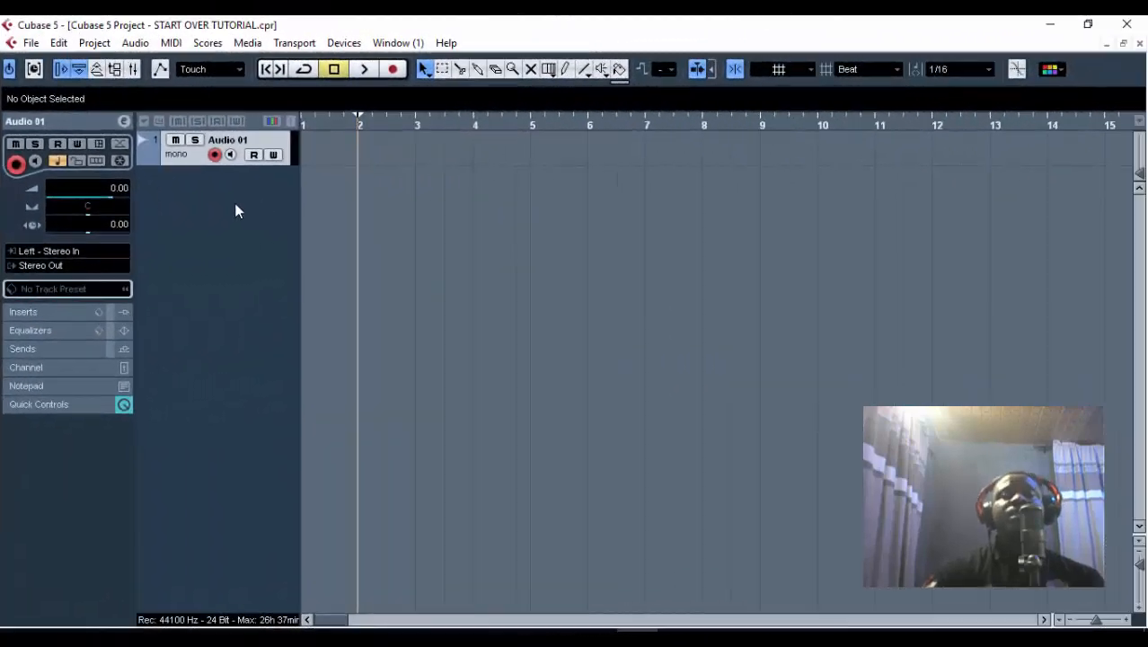
- Add four more mono audio tracks in one go and select through the new tracks
right_click(236, 212)
left_click(265, 215)
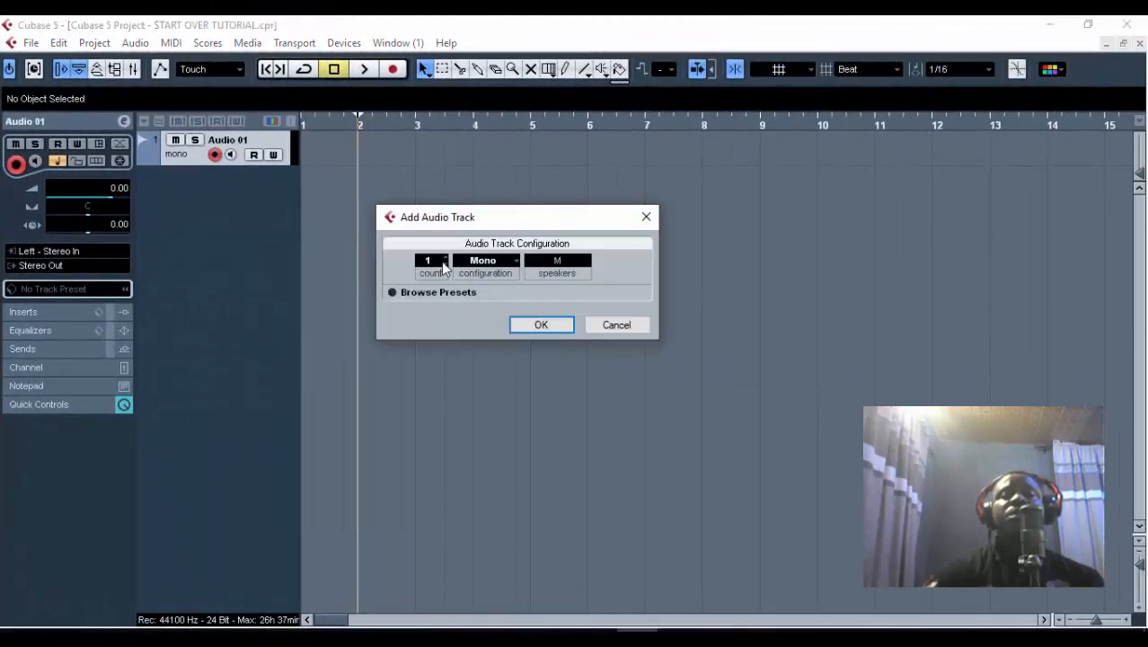
left_click(447, 260)
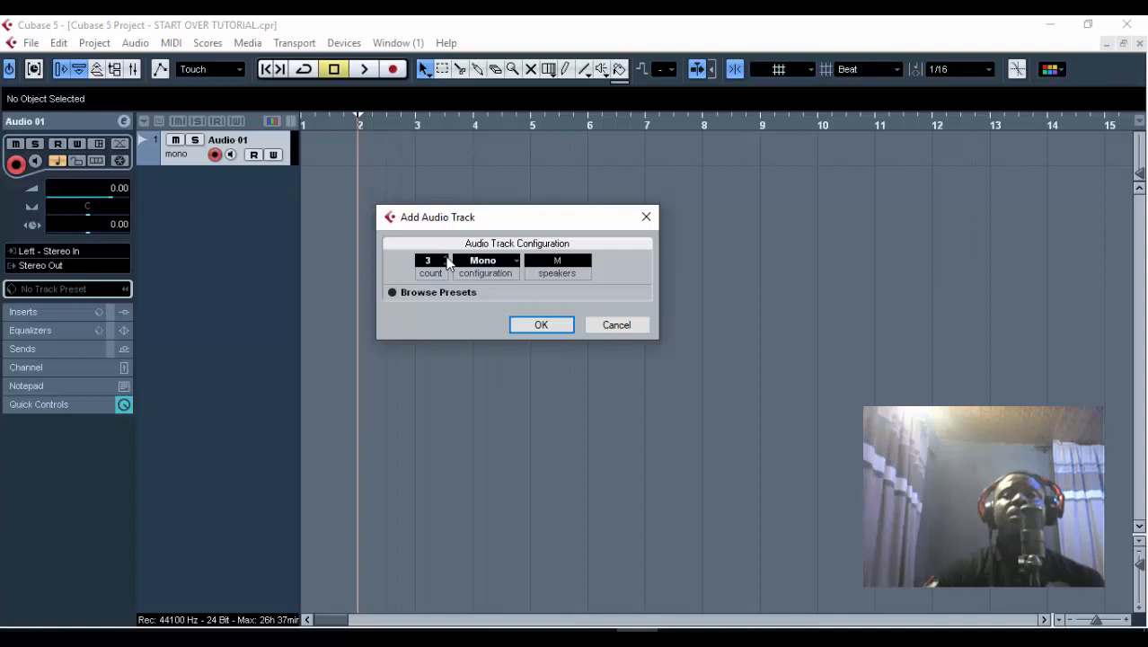
left_click(539, 325)
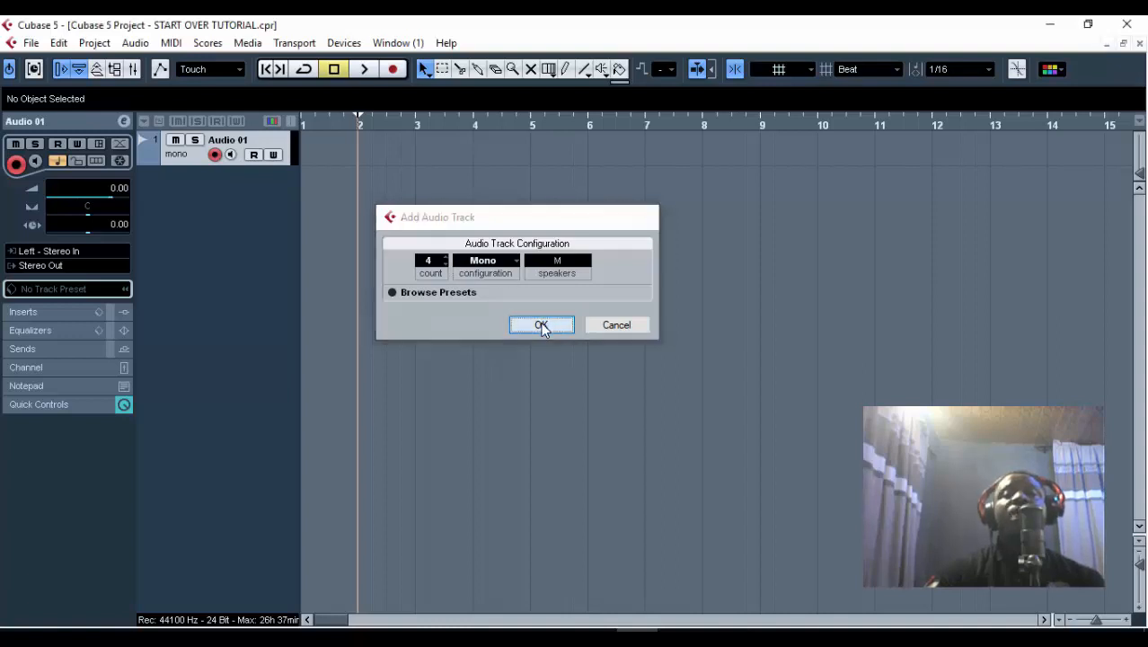
left_click(241, 139)
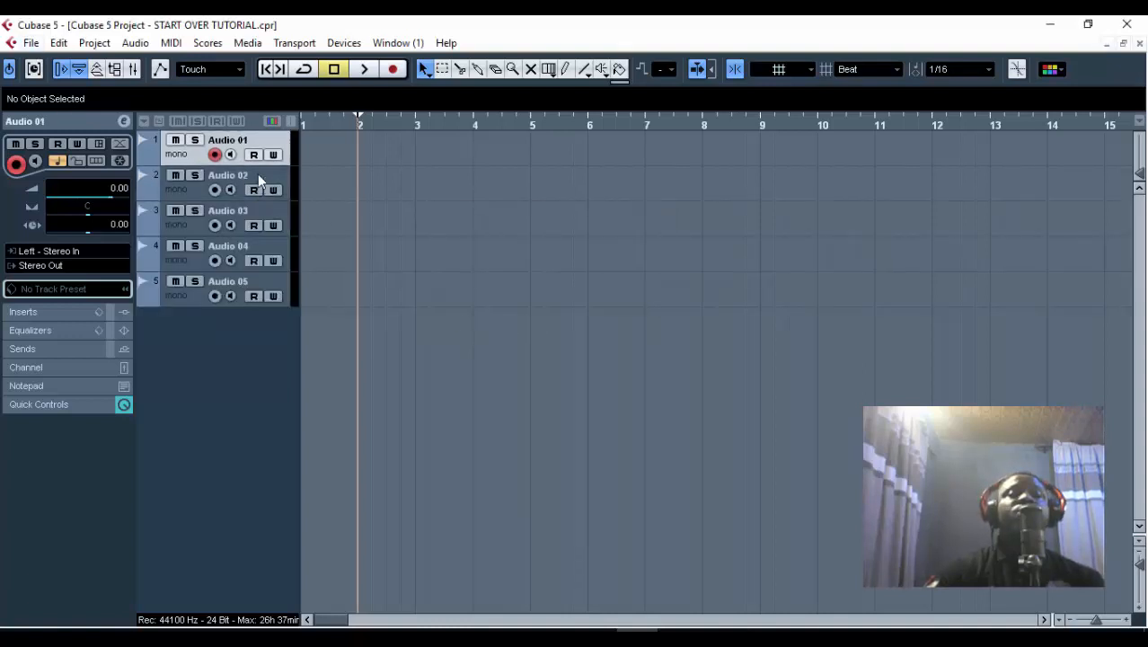
left_click(270, 189)
left_click(269, 220)
left_click(270, 258)
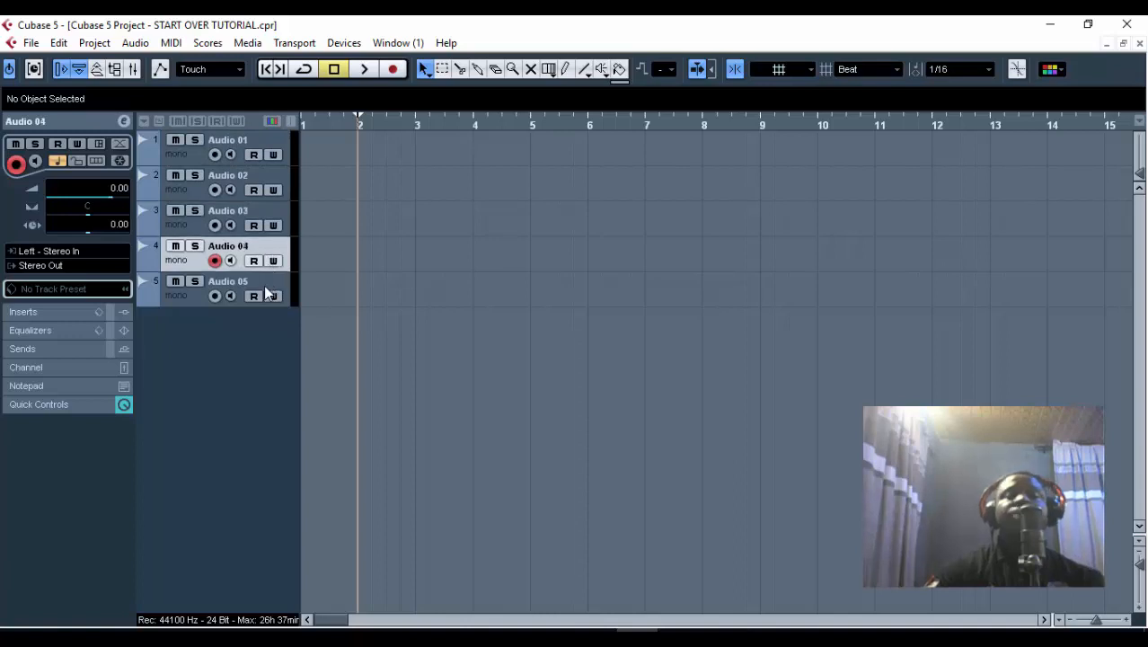
- Add three instrument tracks using the Nexus VST instrument and select through them
right_click(214, 345)
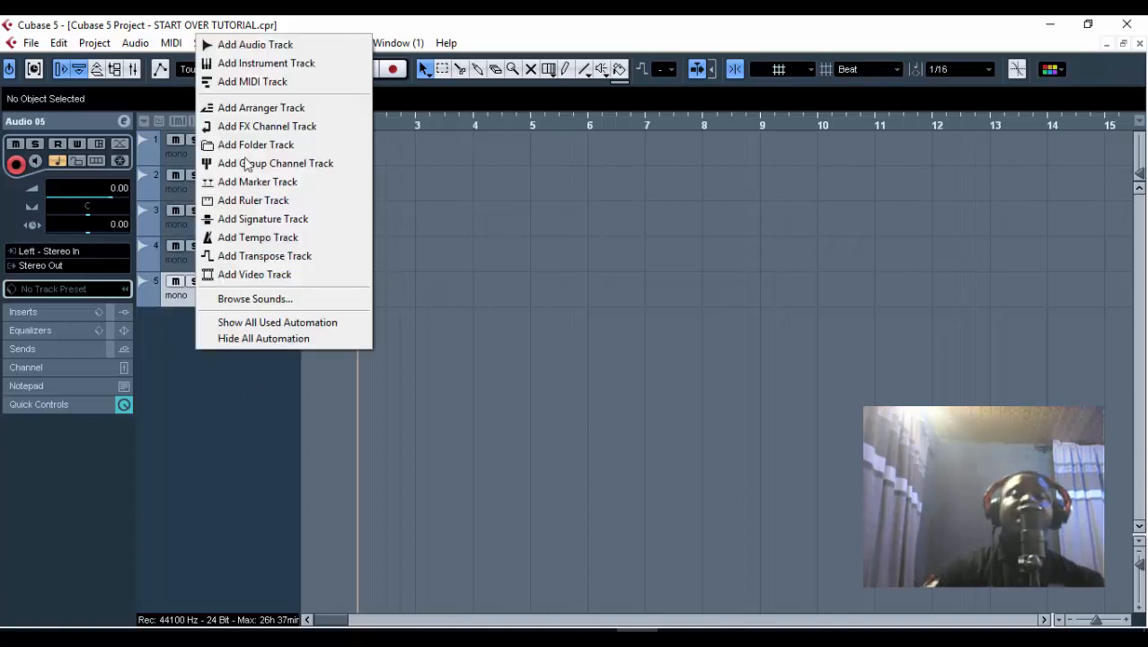
left_click(267, 64)
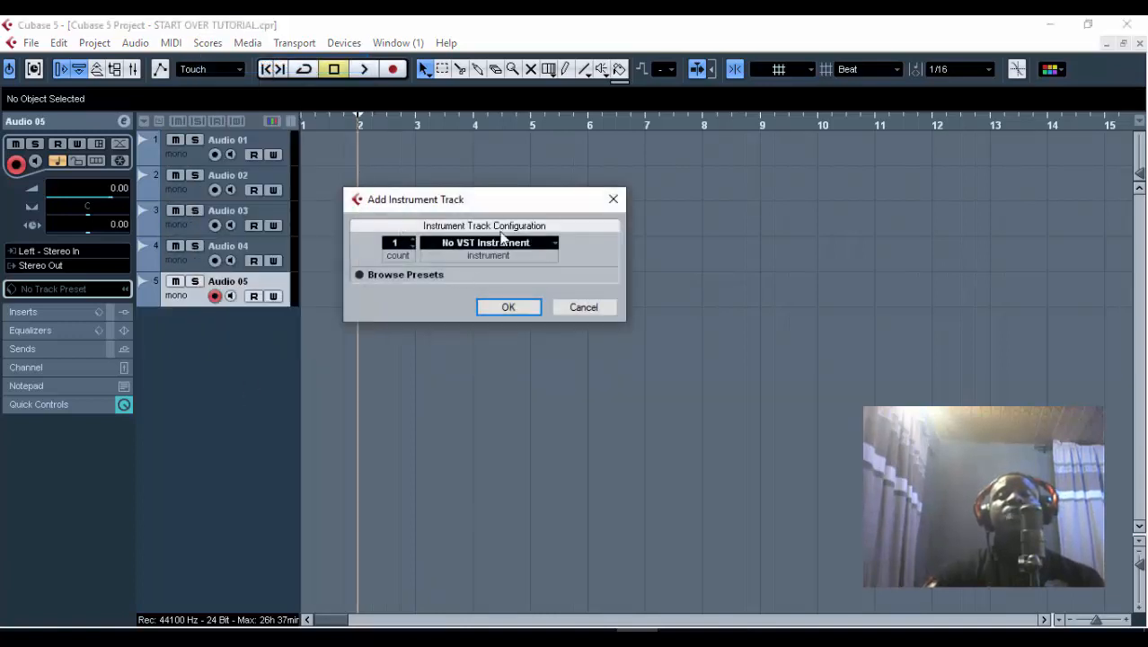
left_click_drag(490, 200, 555, 199)
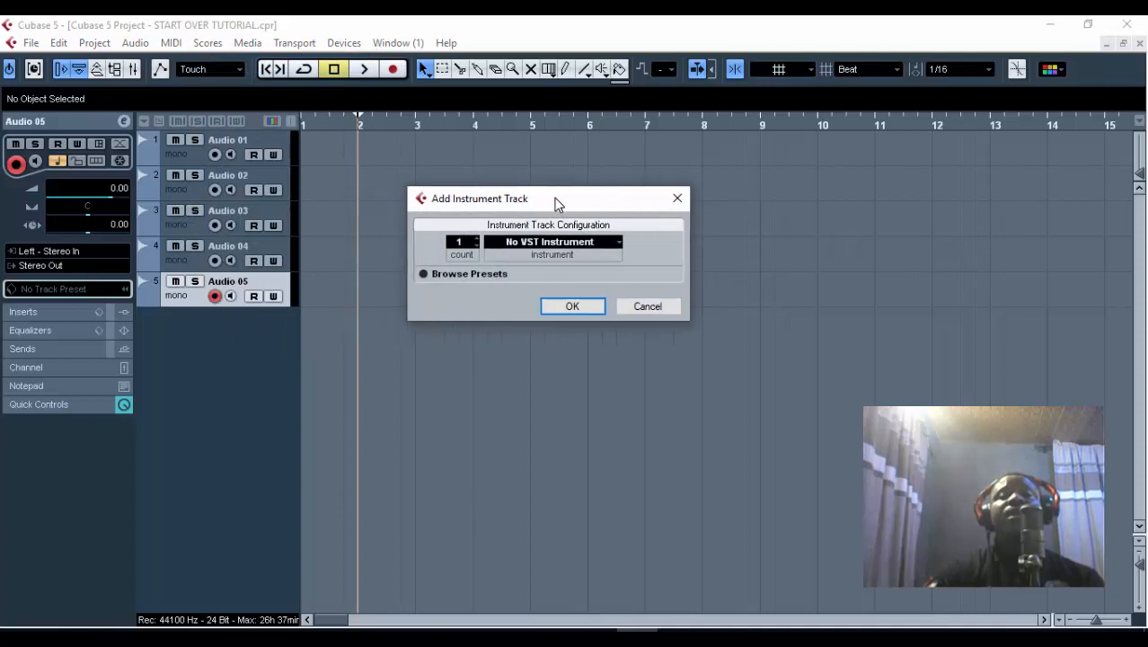
left_click(477, 241)
left_click(478, 241)
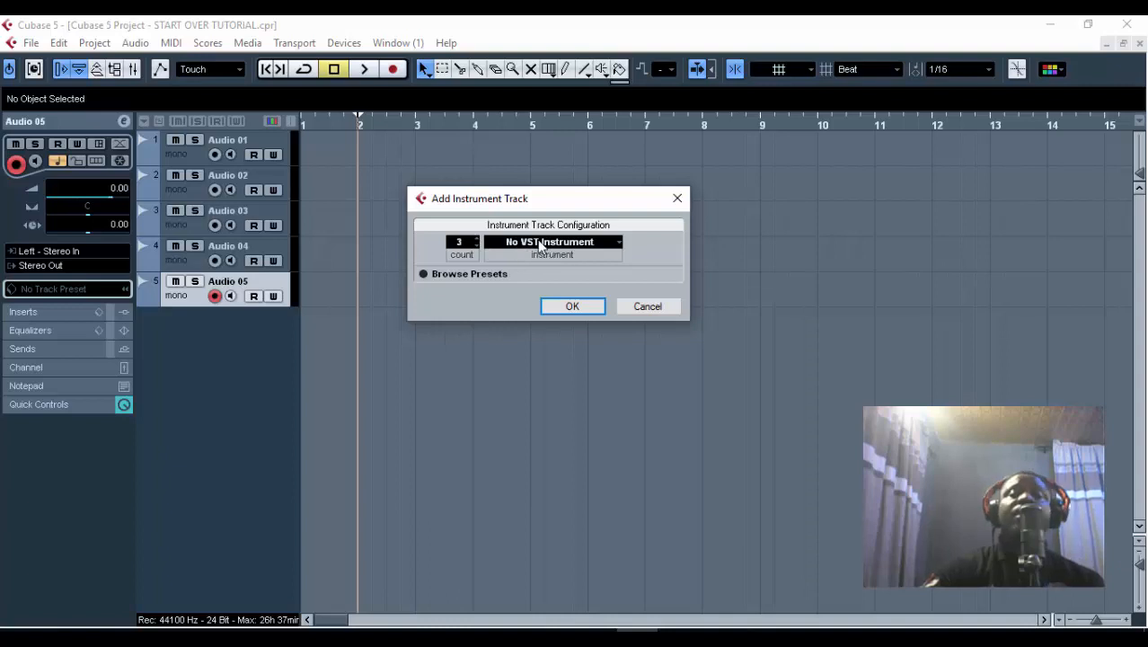
left_click(542, 244)
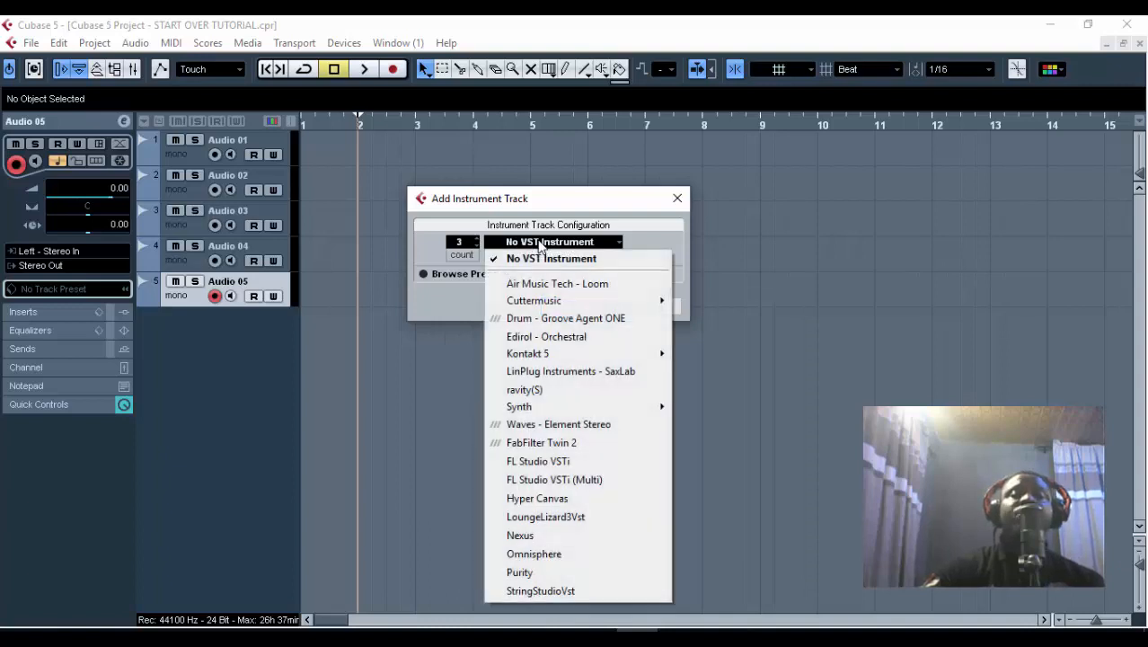
left_click(568, 532)
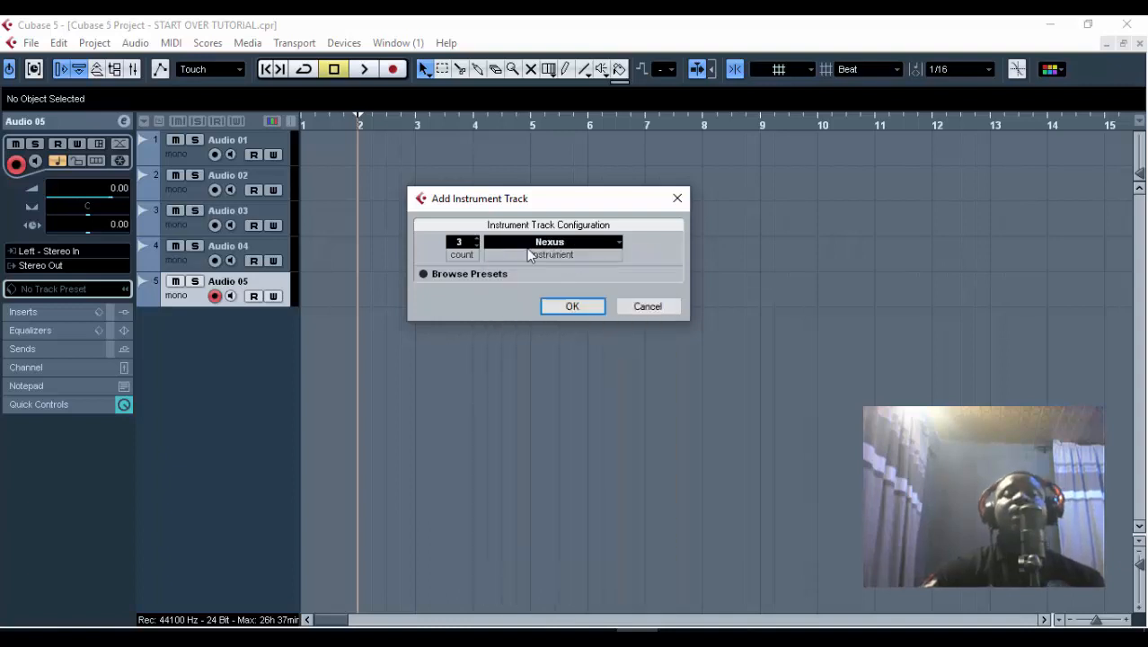
left_click(569, 306)
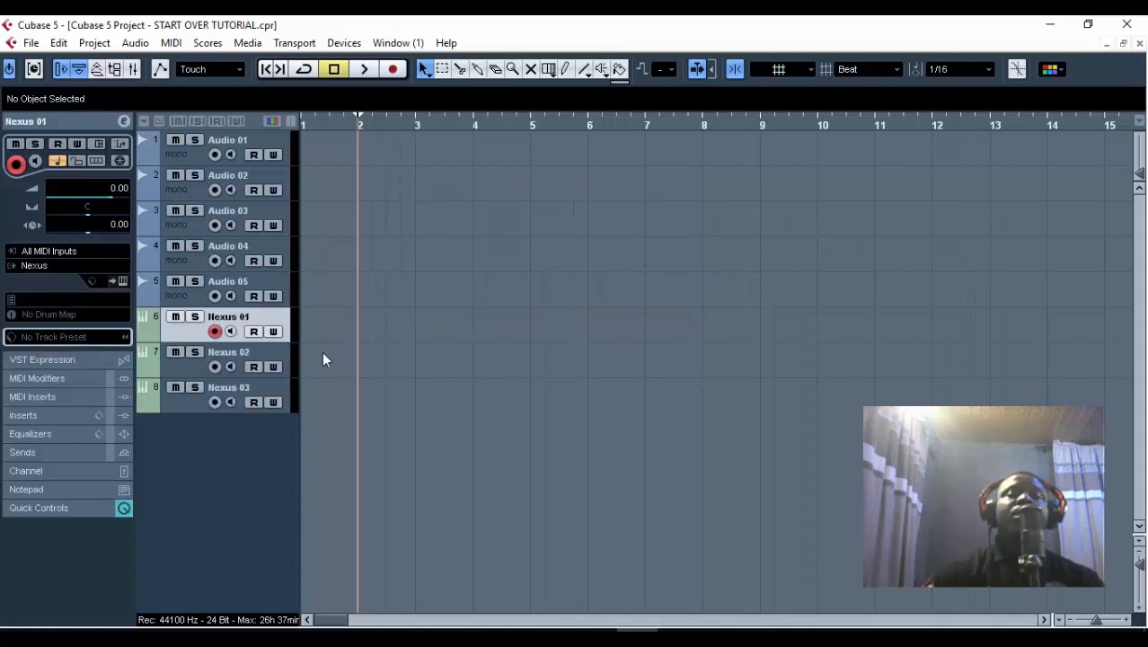
left_click(275, 363)
left_click(275, 402)
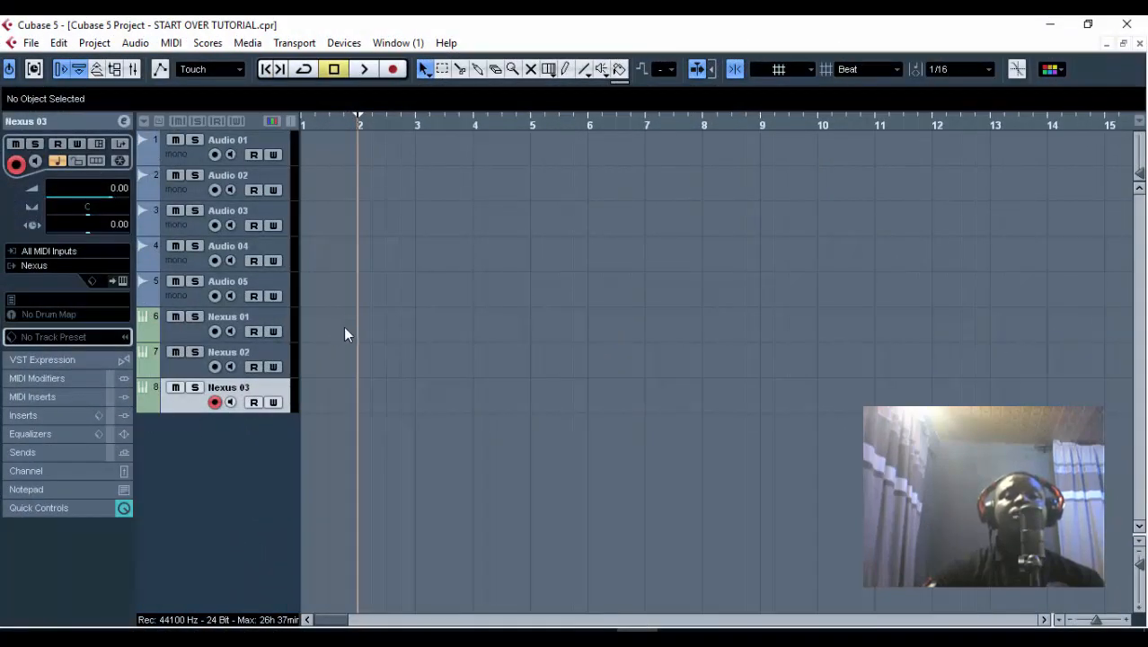
- Add three MIDI tracks below the Nexus instrument tracks
right_click(274, 386)
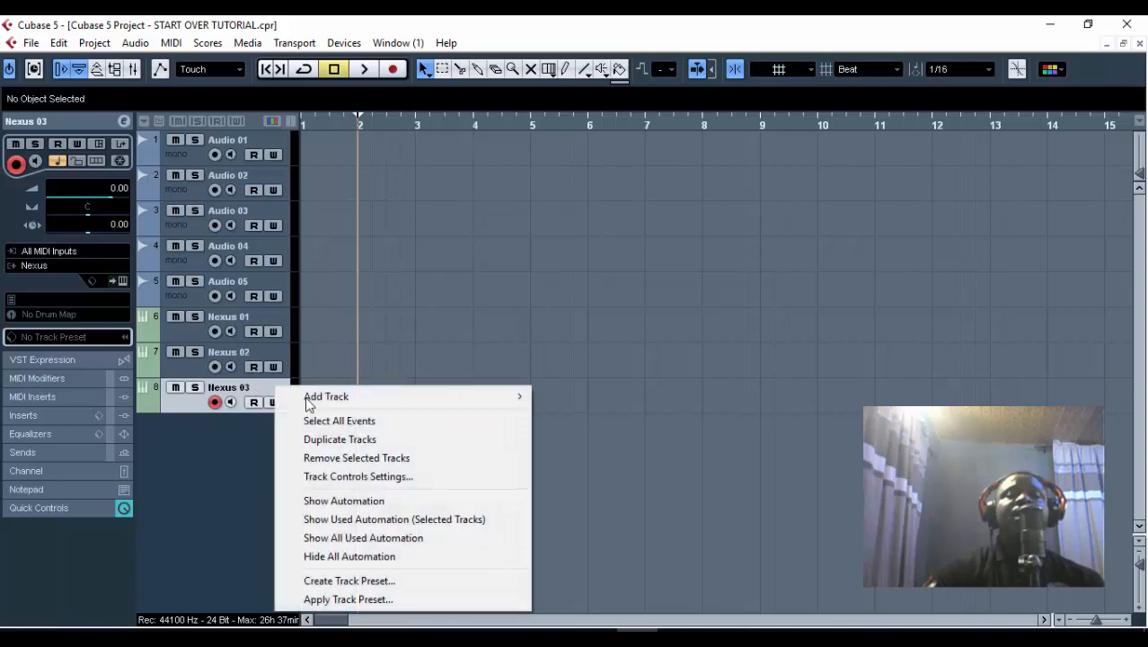
left_click(171, 457)
right_click(190, 456)
left_click(256, 180)
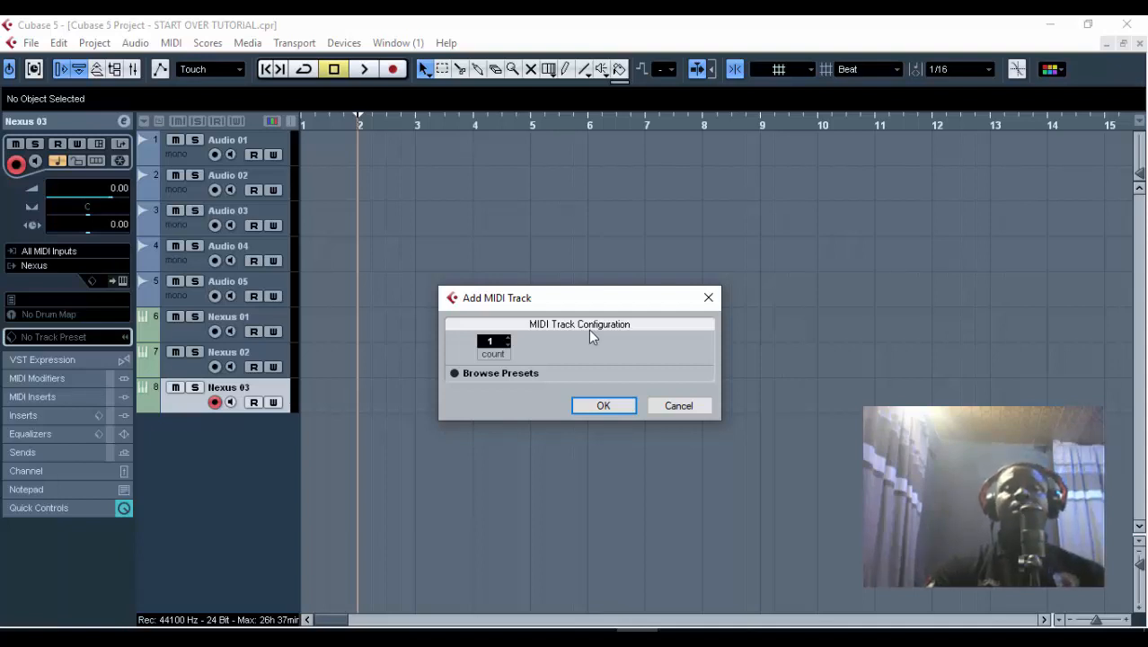
left_click(508, 339)
left_click(508, 339)
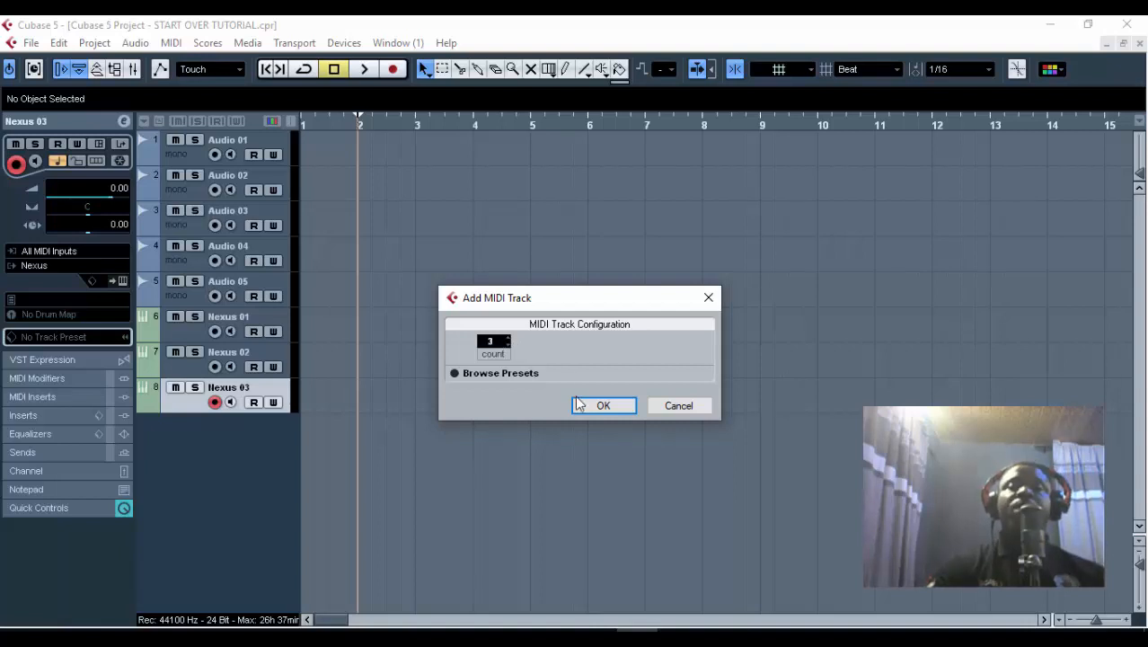
left_click(579, 405)
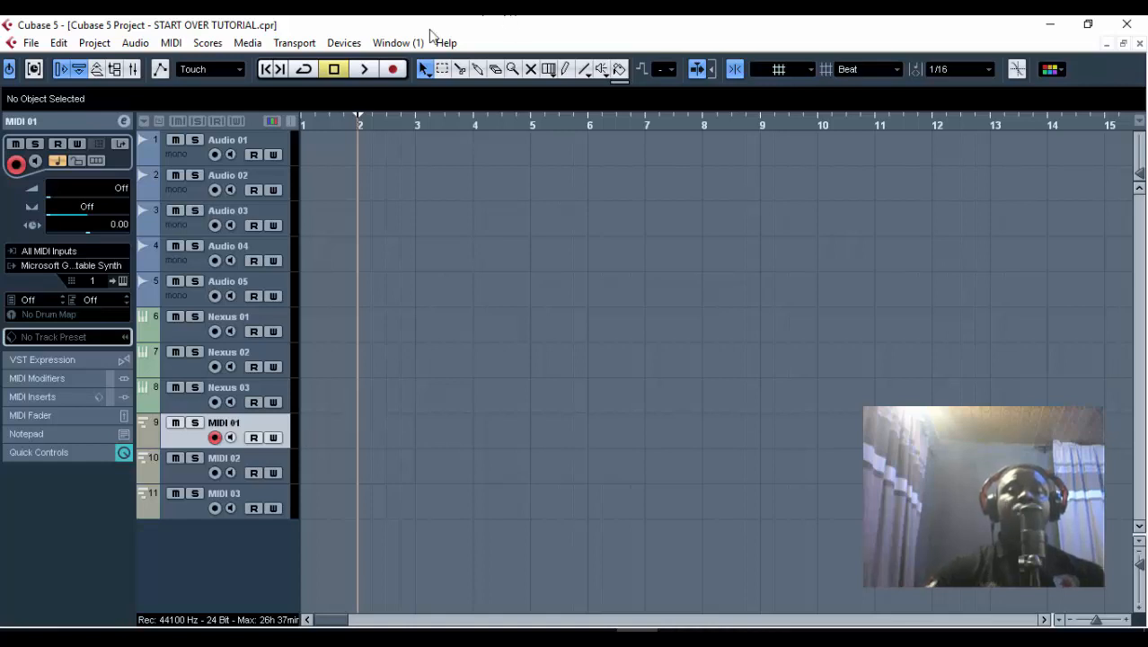
- Load FL Studio VSTi into slot 1 of the VST Instruments rack, close both windows and collapse the VST Instruments folder in the track list
left_click(335, 44)
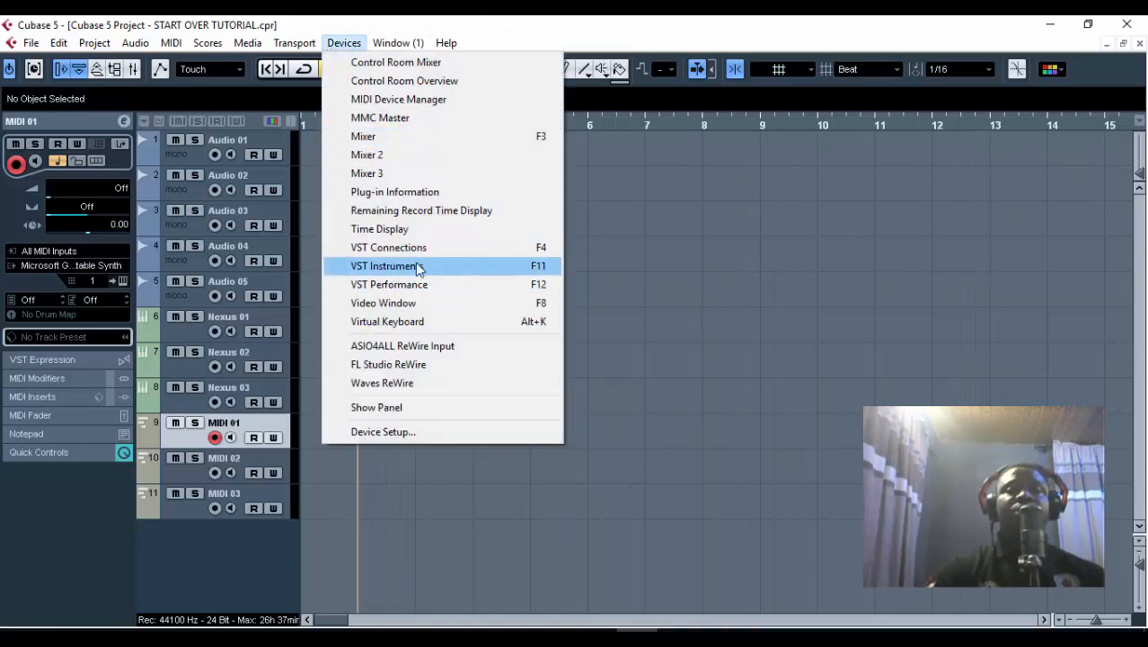
left_click(551, 267)
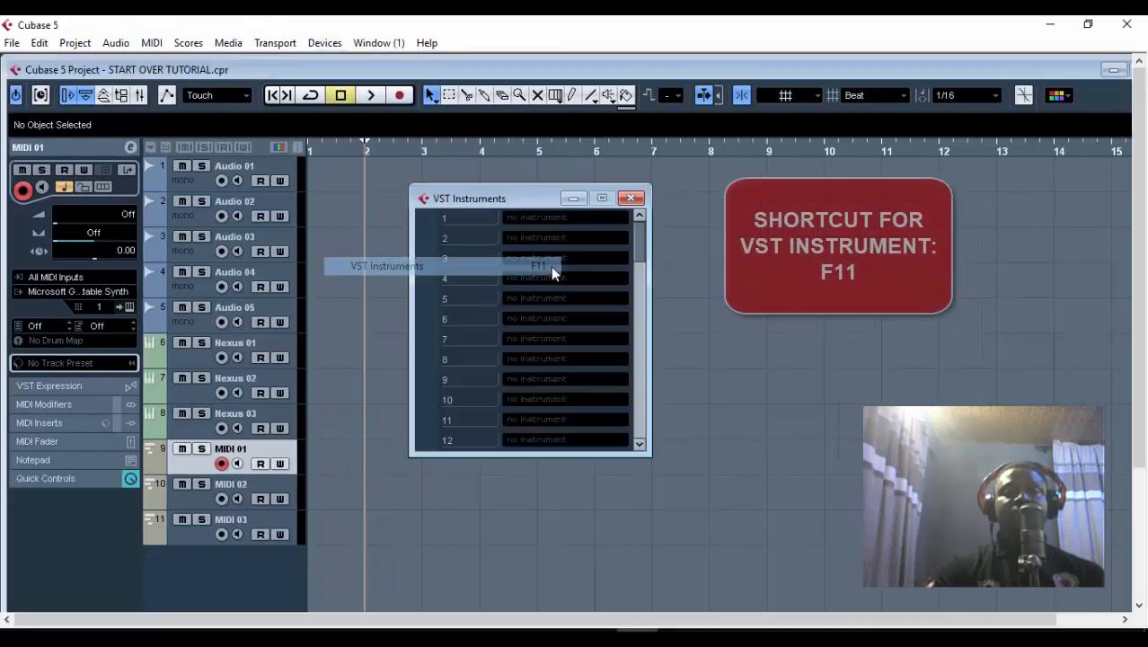
left_click_drag(531, 200, 525, 194)
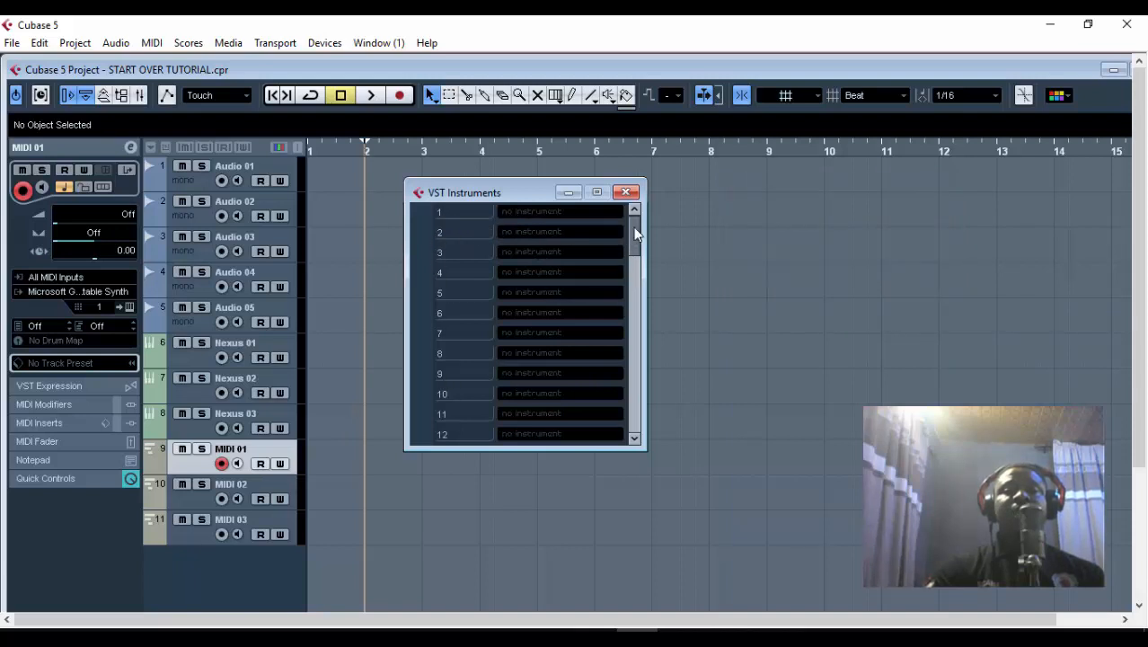
left_click_drag(634, 241, 474, 245)
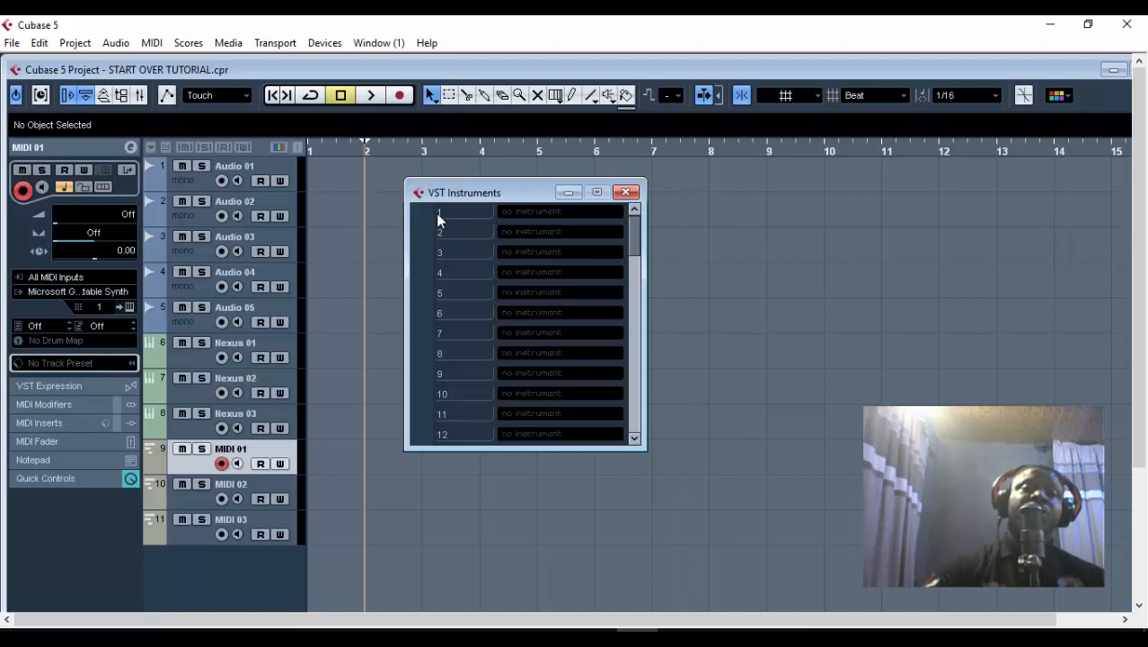
left_click(516, 215)
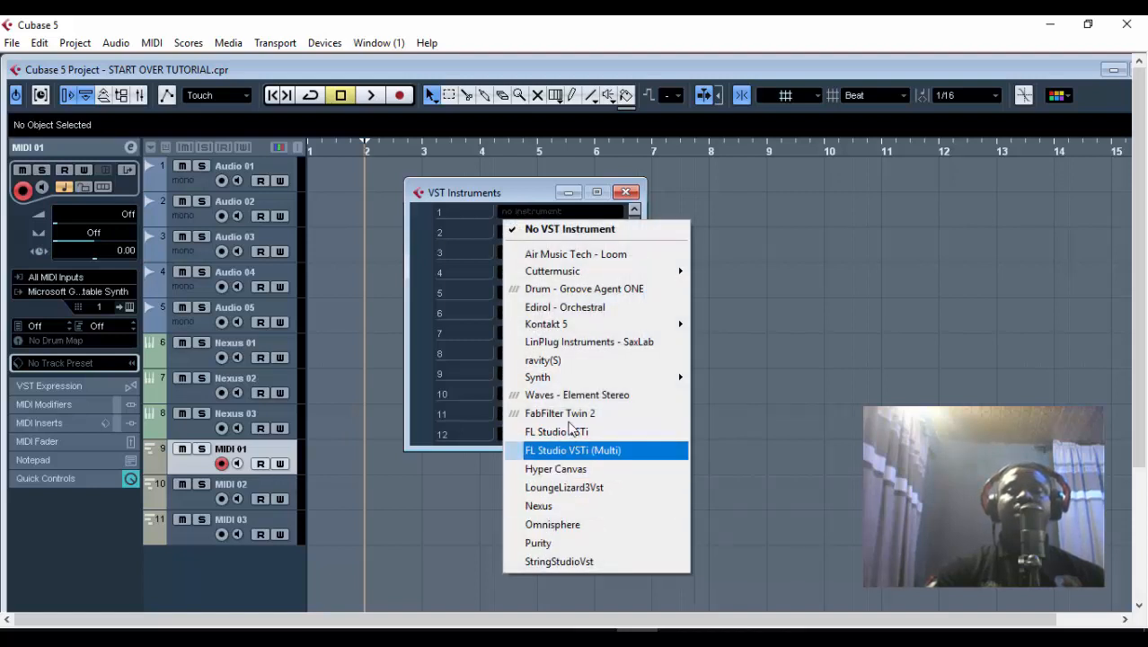
left_click(576, 429)
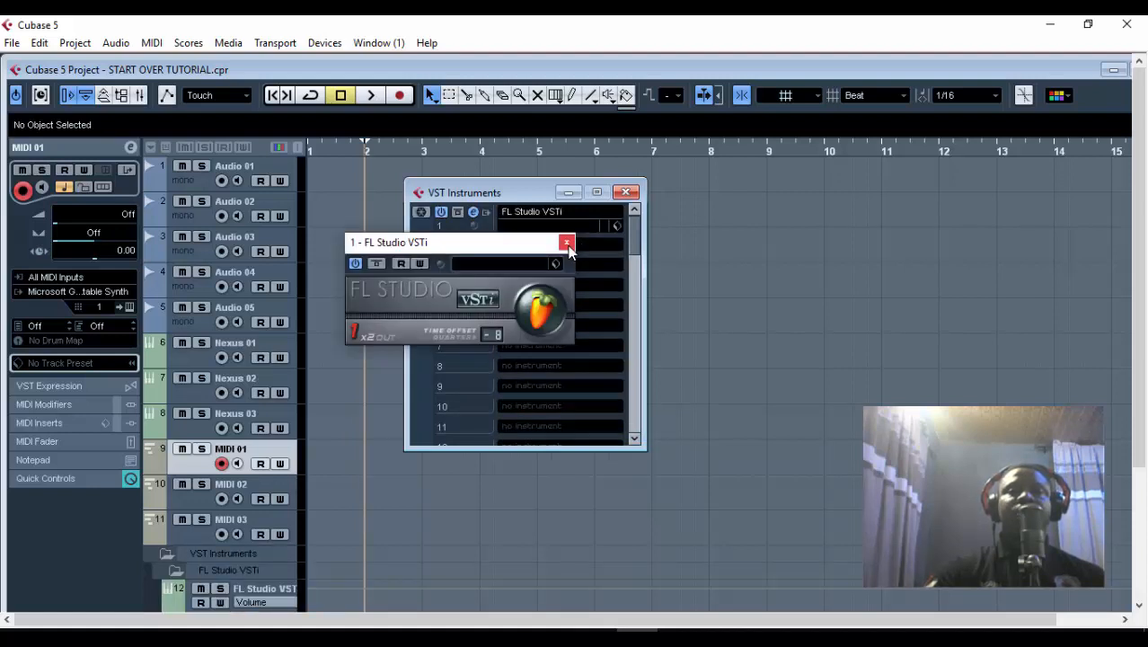
left_click(567, 244)
left_click(626, 192)
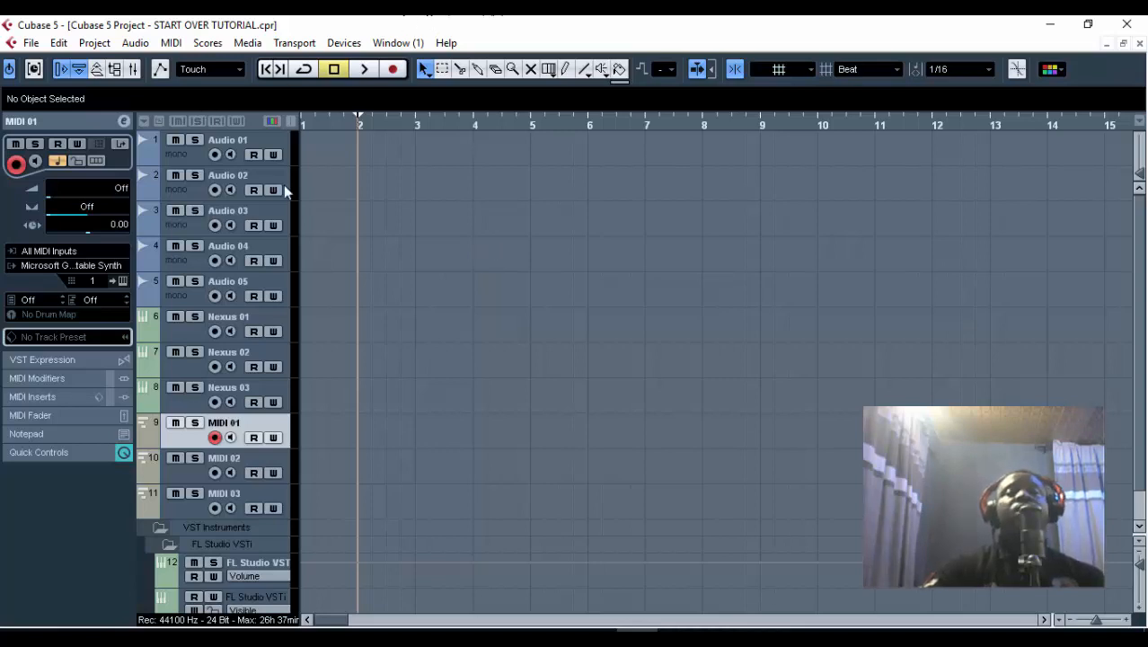
left_click(162, 526)
- Load Purity into slot 2 of the VST Instruments rack, close its windows and maximize the project window
left_click(344, 42)
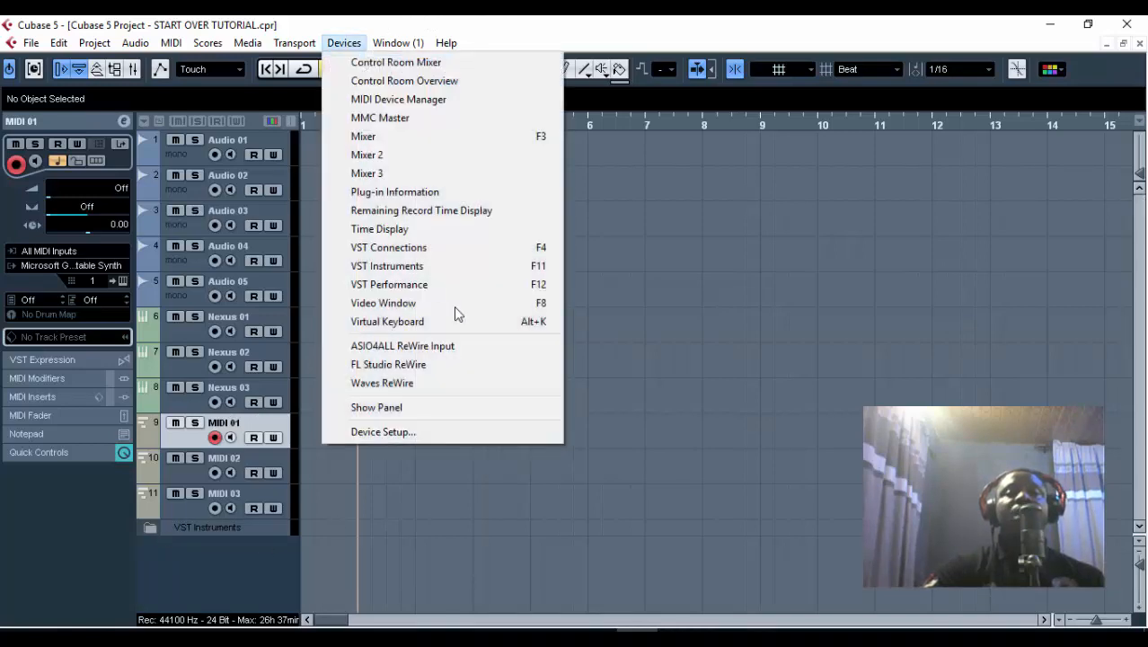
left_click(456, 268)
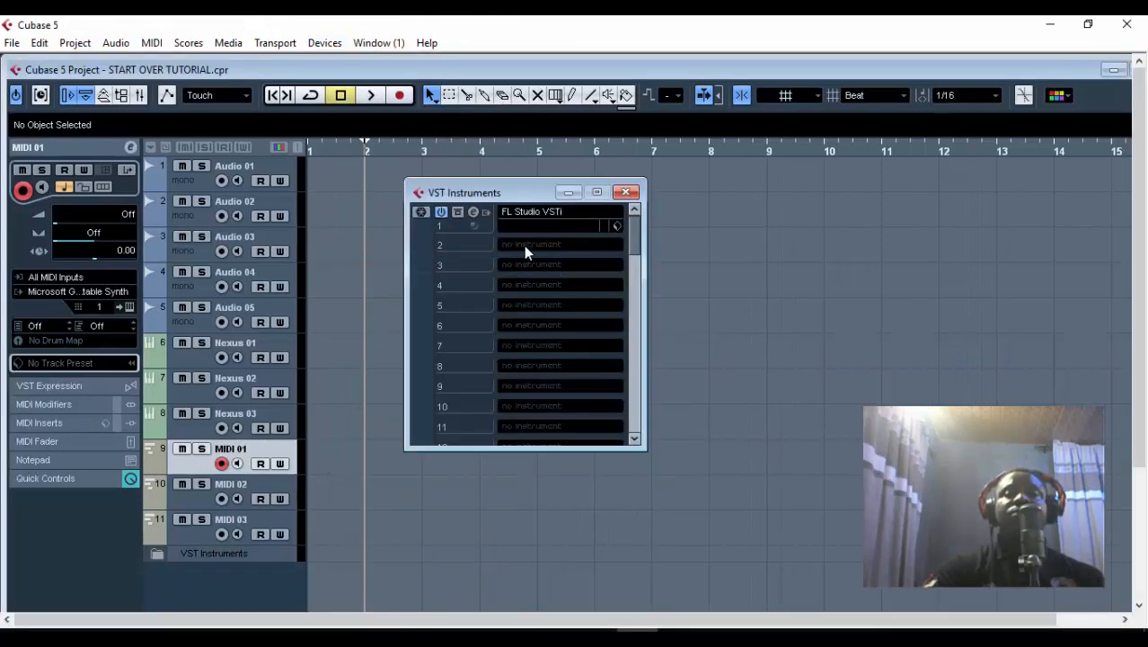
left_click(525, 246)
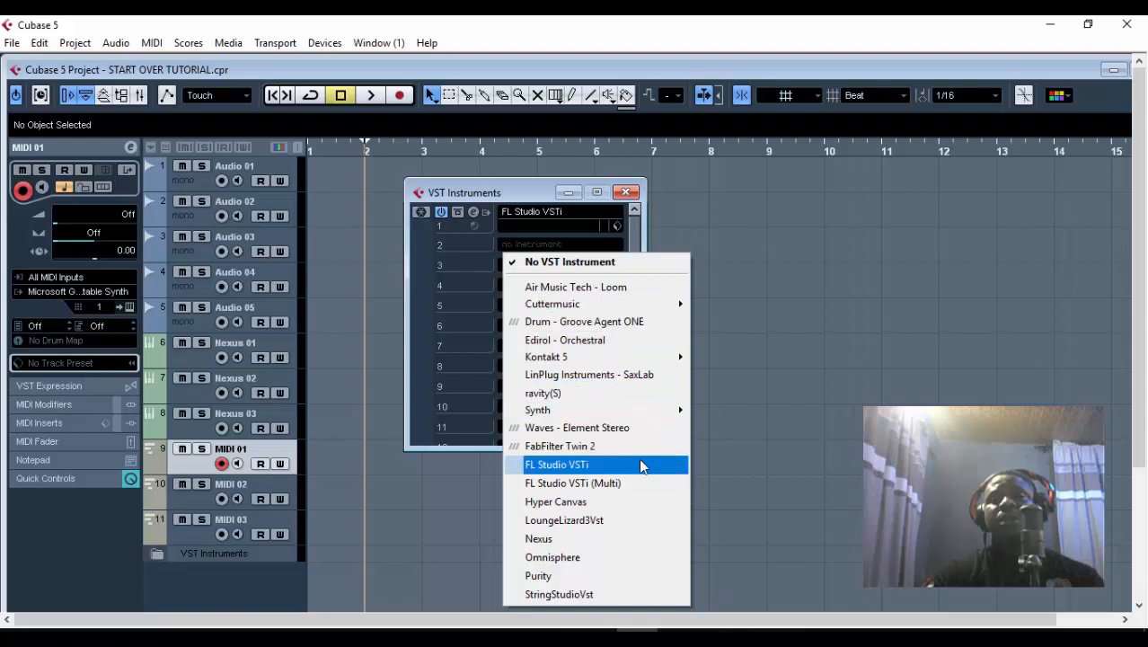
left_click(609, 576)
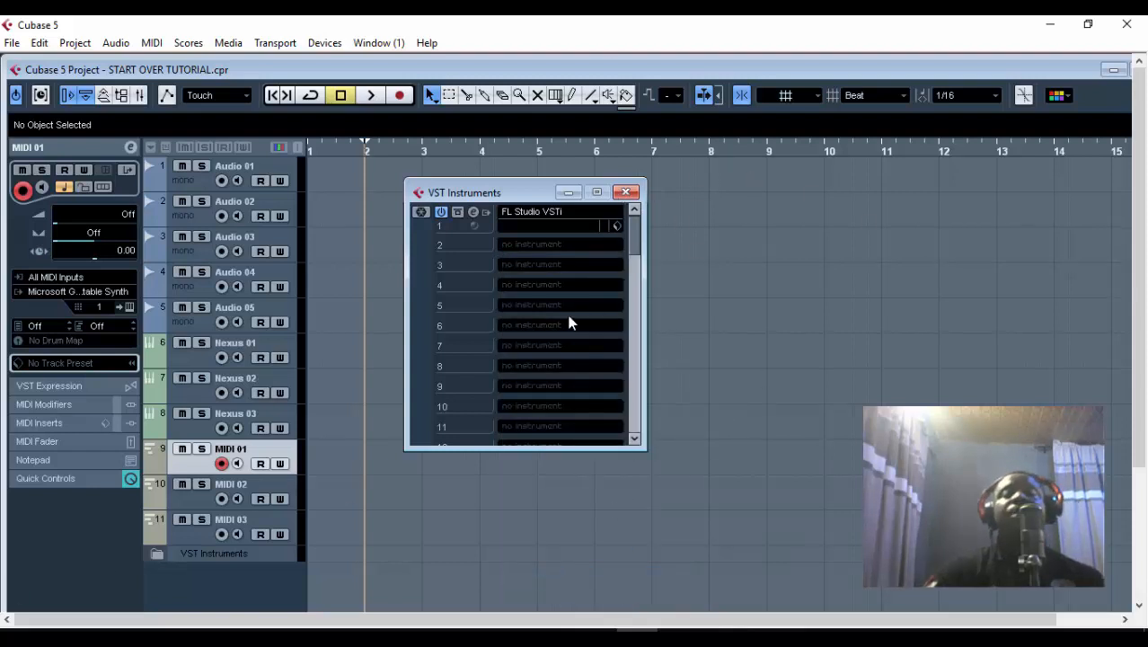
left_click(716, 307)
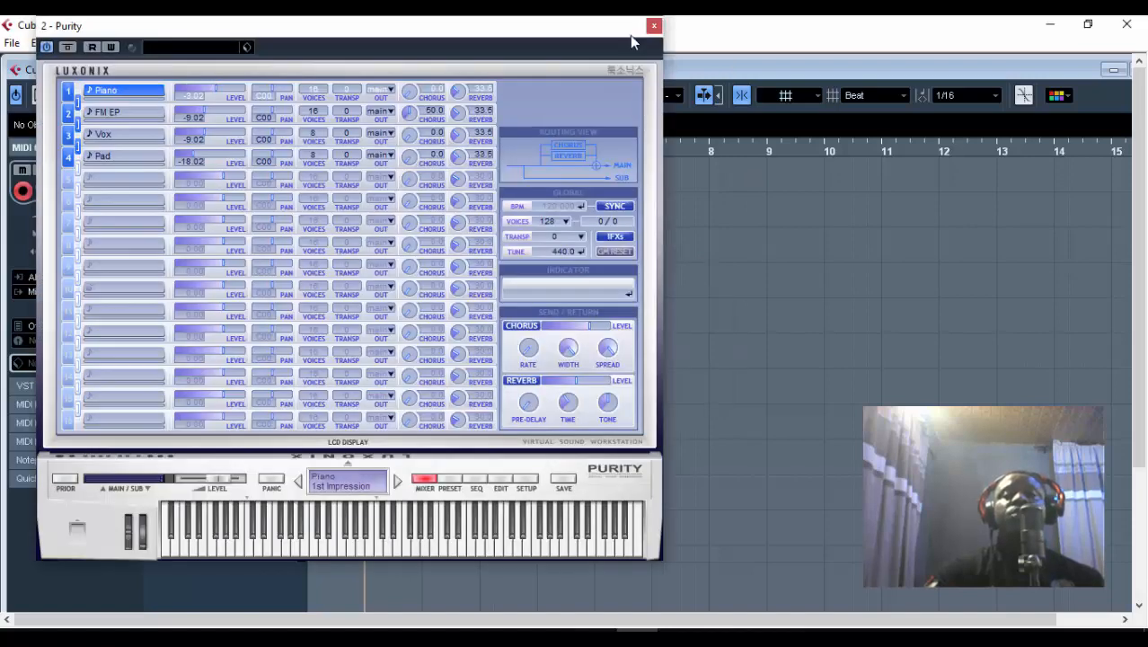
left_click(654, 30)
left_click(622, 192)
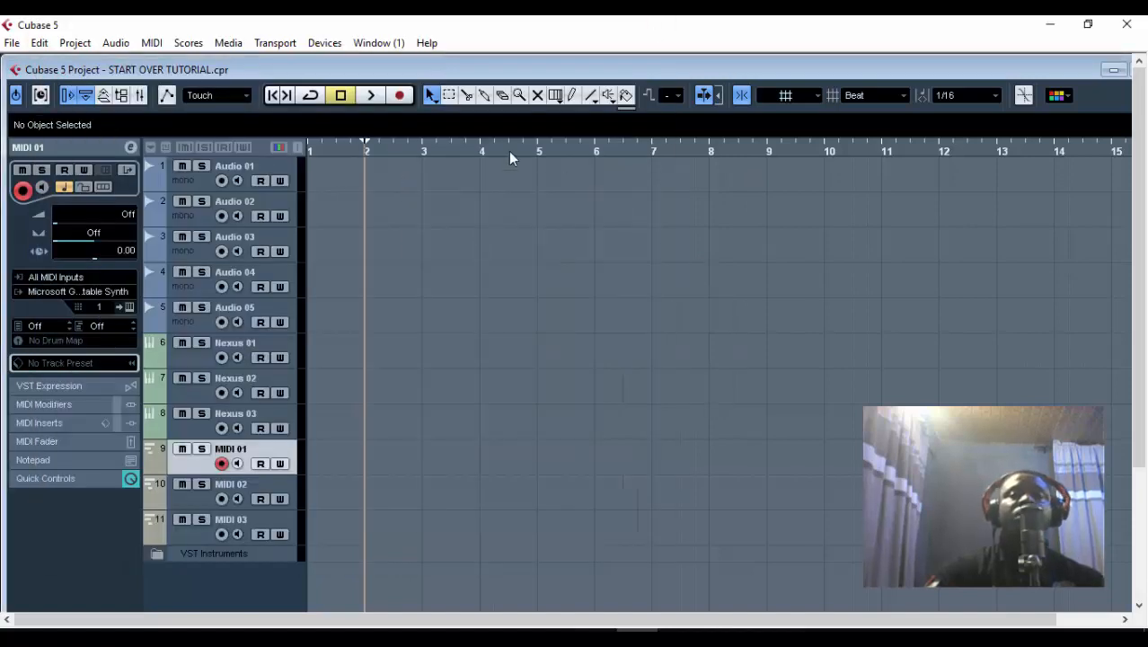
double_click(503, 69)
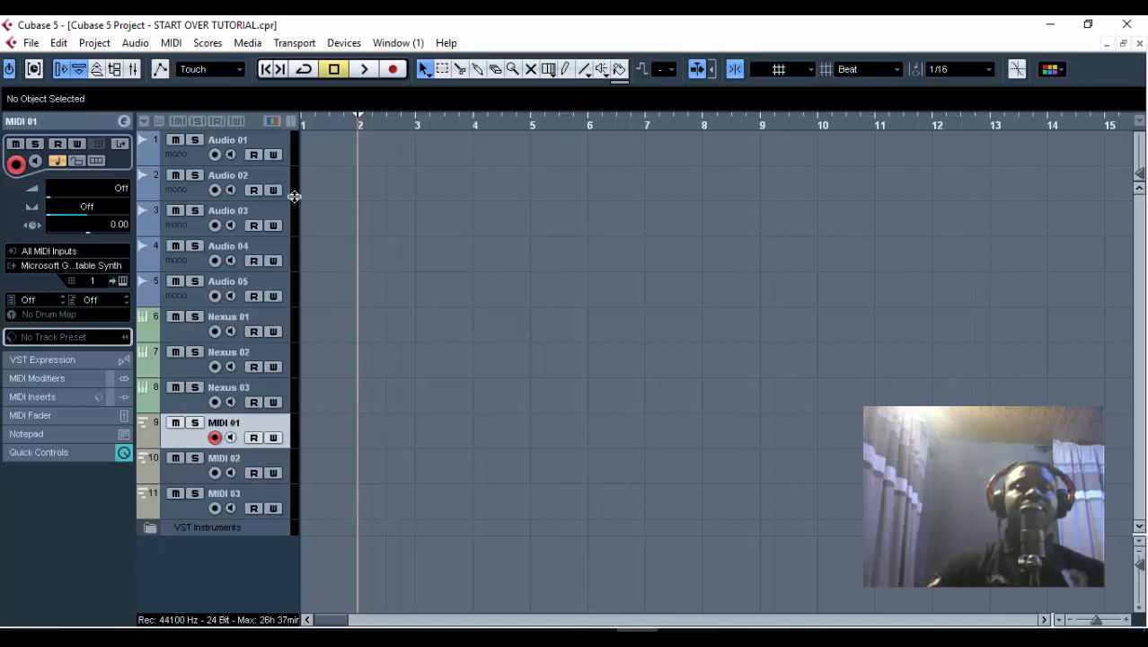